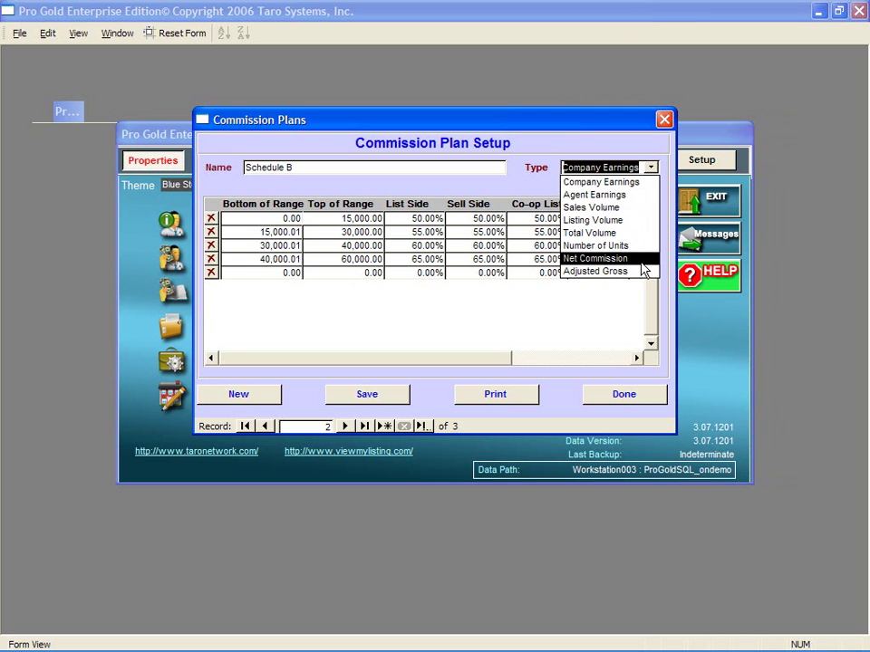
- Dismiss the commission type choices for Schedule B and leave the commission plan setup
click(669, 272)
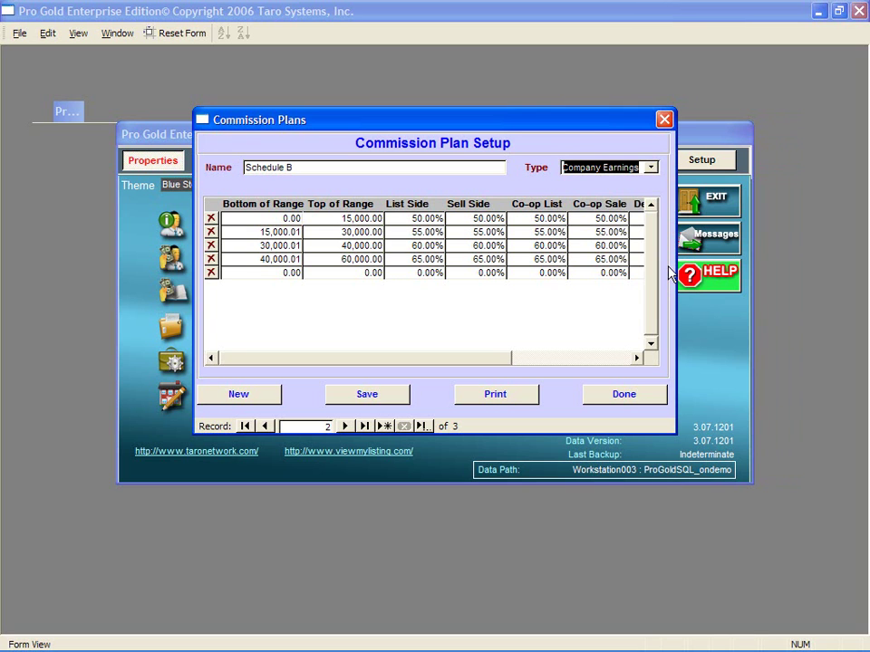
click(629, 396)
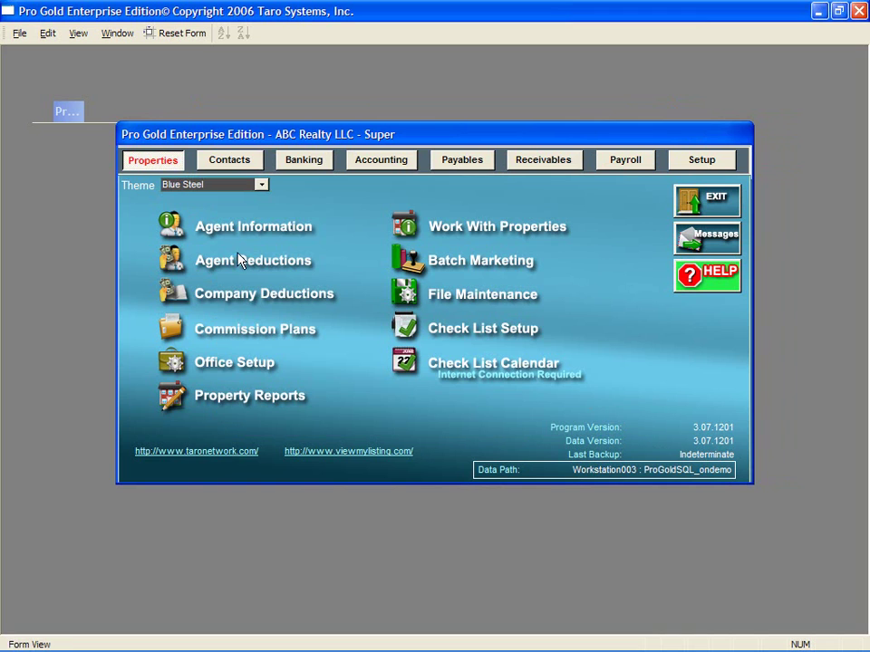
- Review the time base options in the first agent's commission information, and close the agent setup
click(172, 226)
click(232, 151)
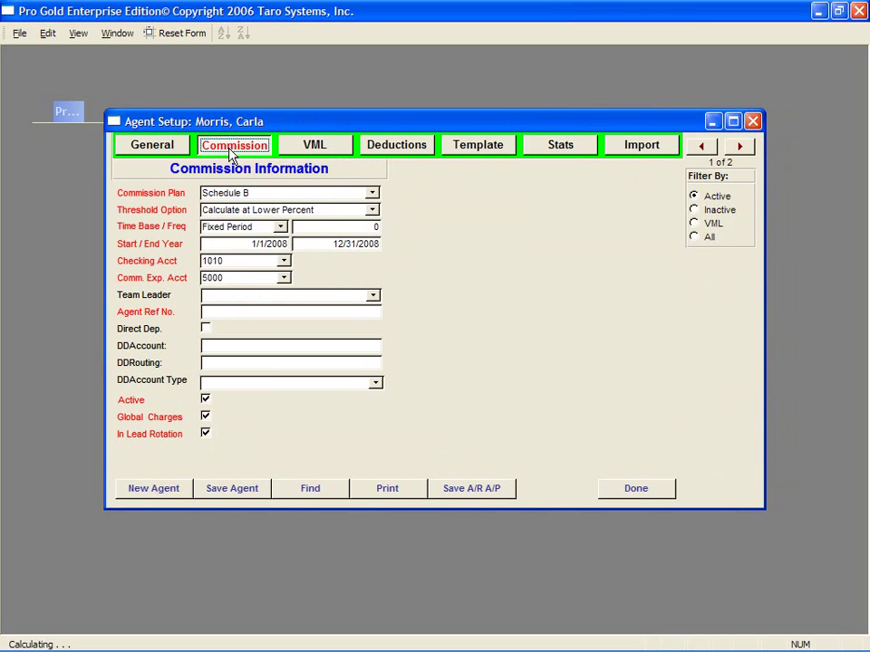
click(281, 227)
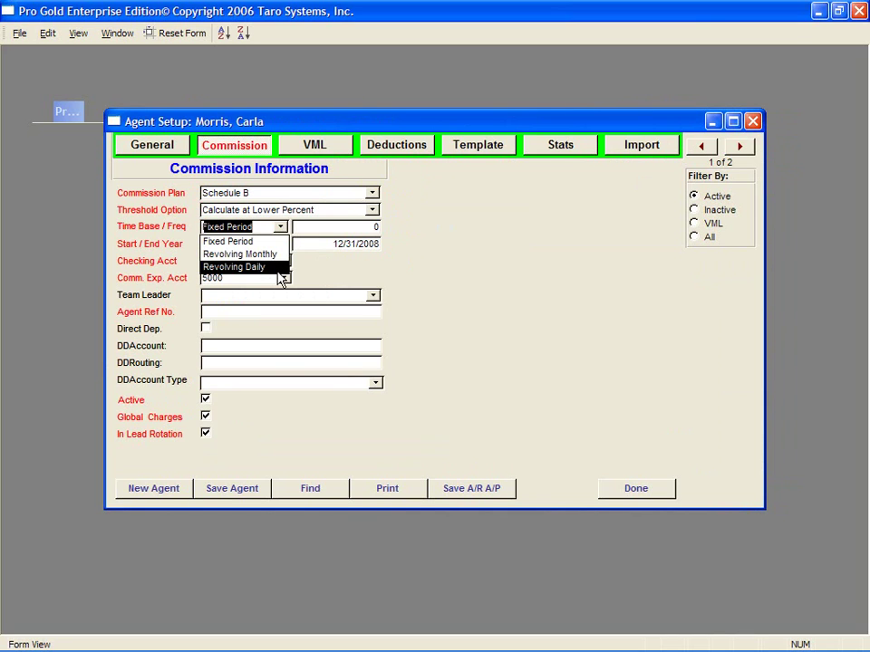
click(319, 276)
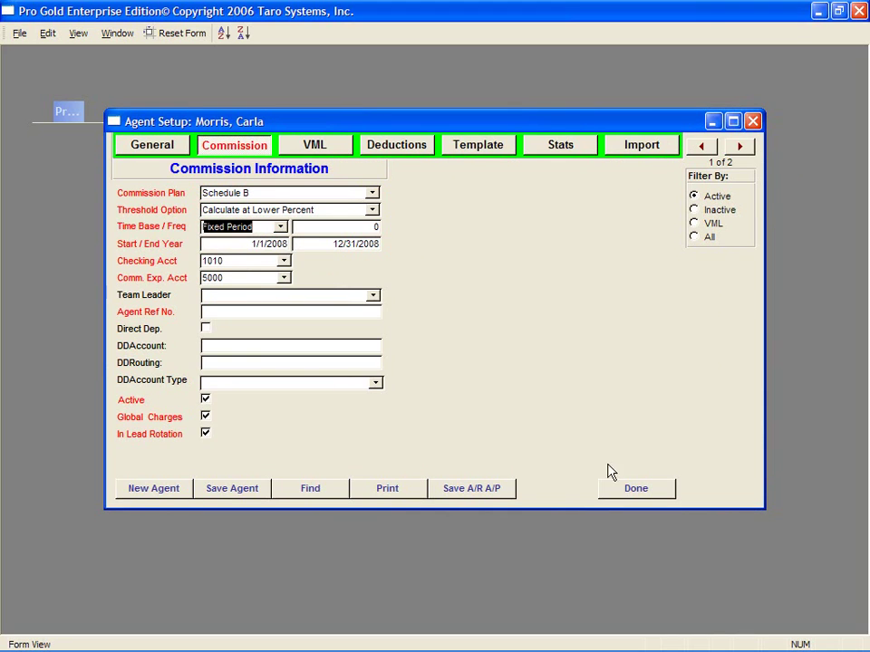
click(645, 490)
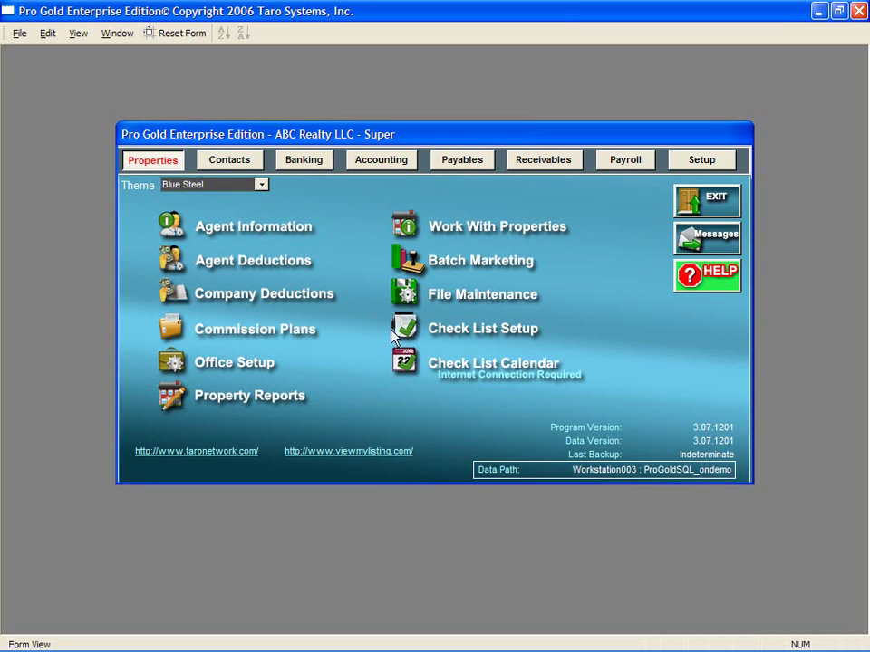
- Examine the agent's bulk entry and the closed Grand Rapids entry in the property search, and cancel the search
click(404, 229)
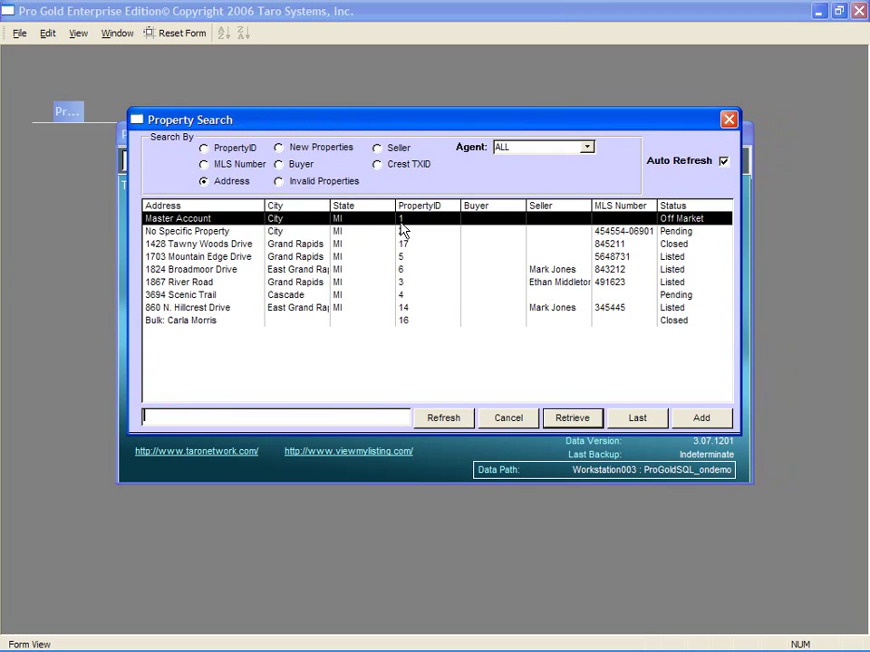
click(242, 320)
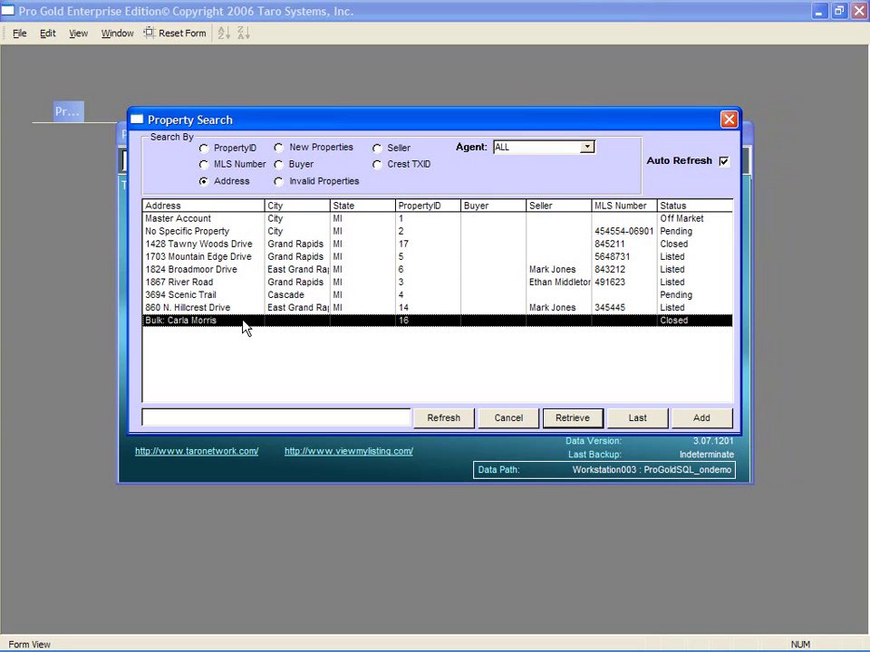
click(219, 246)
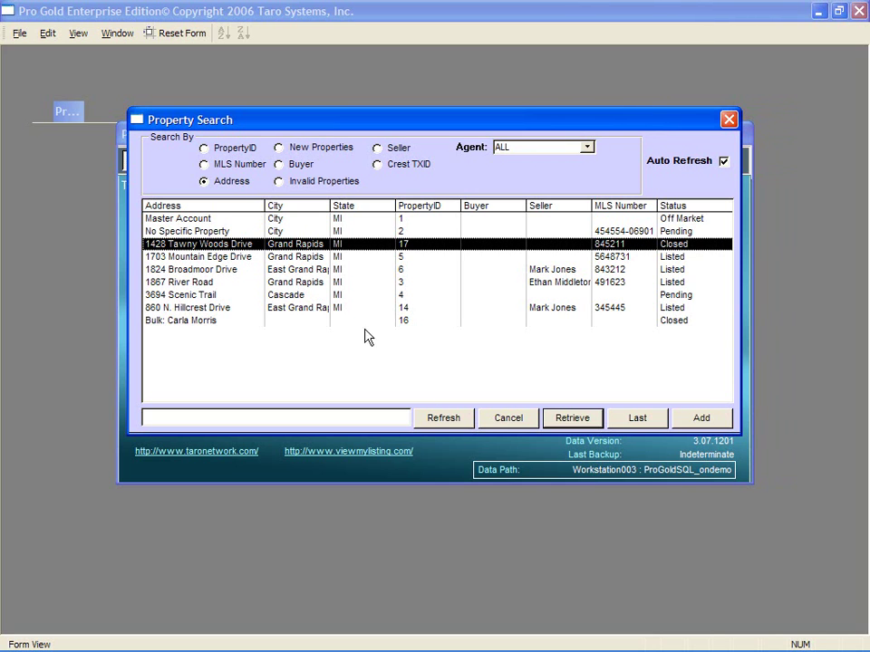
click(522, 424)
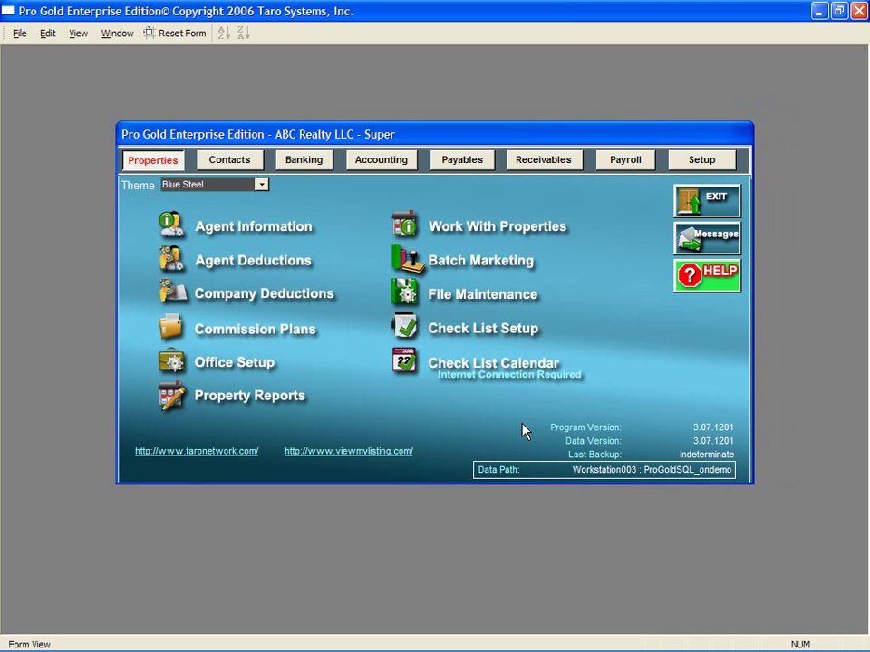
- Open the agent's bulk property record, PropertyID 16, and review its address line, close date, property status and type
click(408, 231)
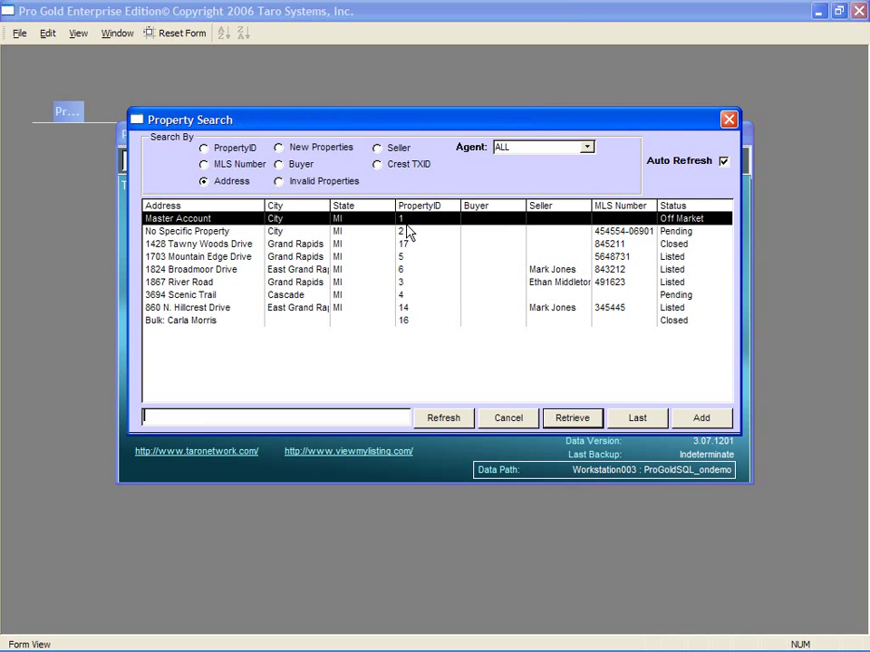
double_click(311, 321)
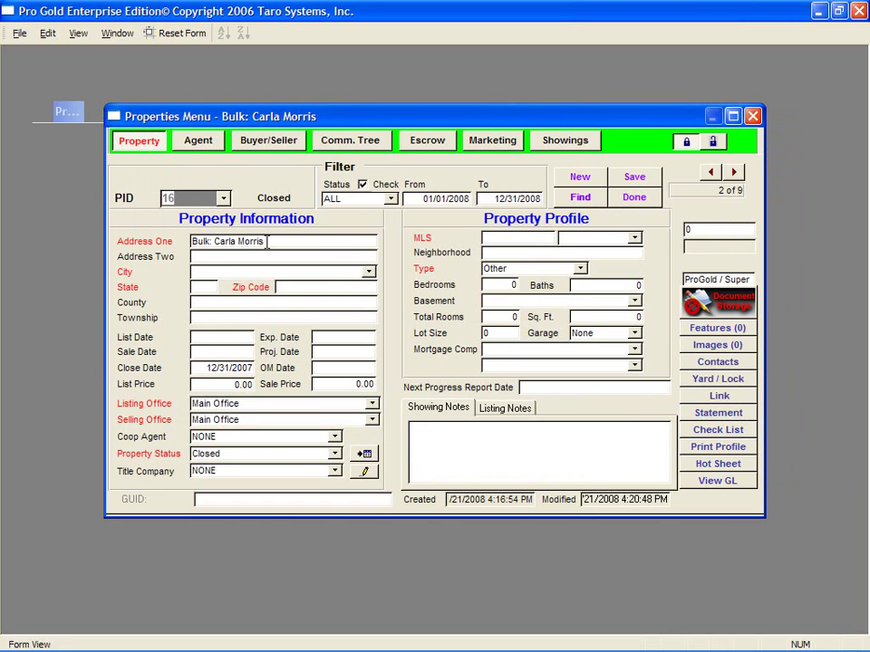
drag(267, 240, 181, 241)
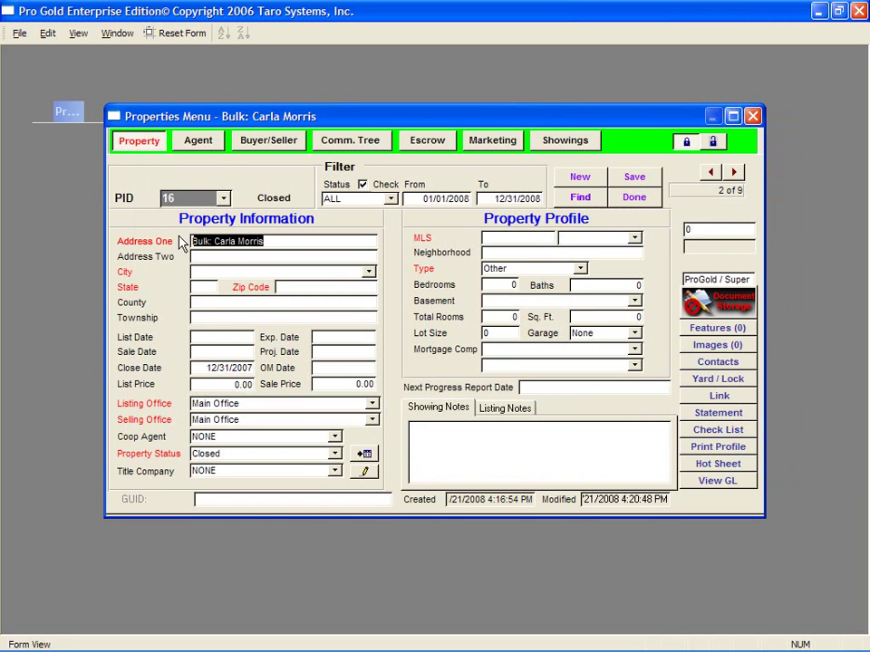
click(276, 241)
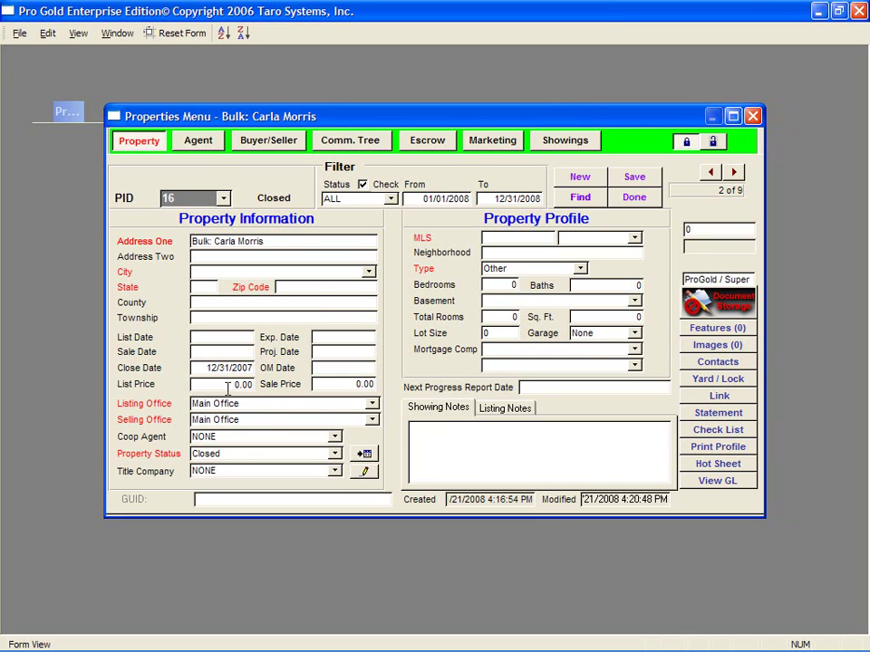
drag(201, 368, 277, 368)
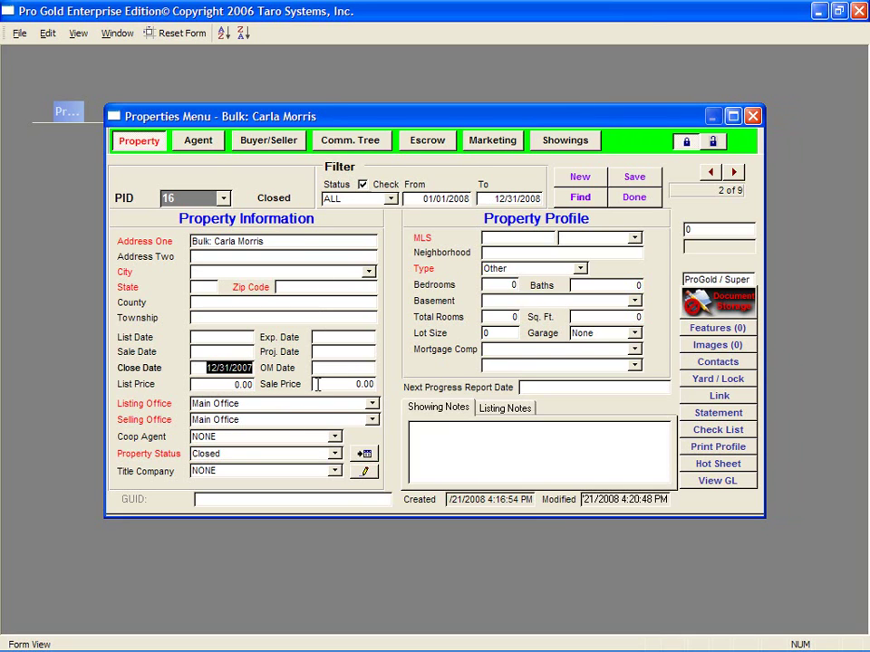
double_click(258, 453)
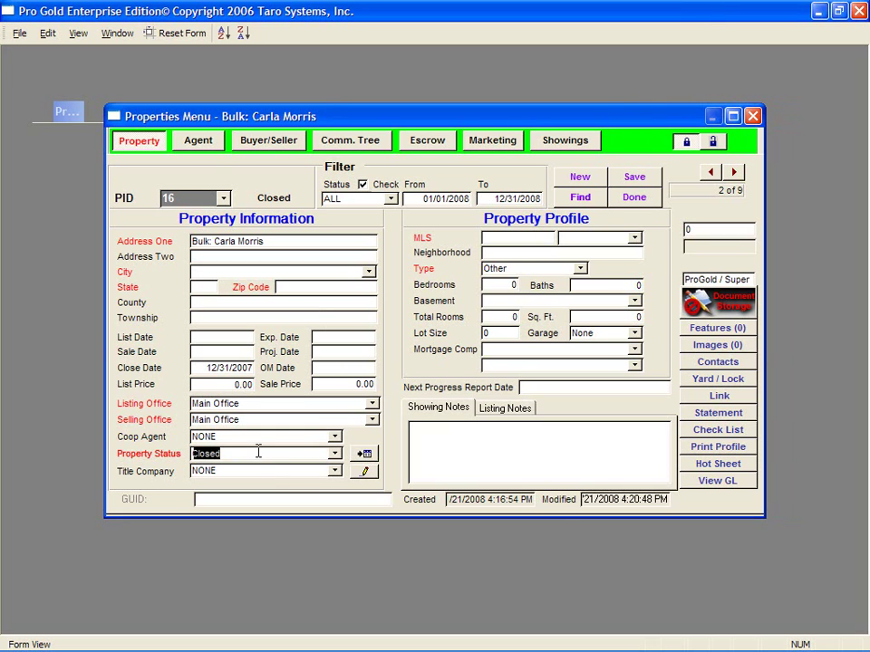
double_click(486, 268)
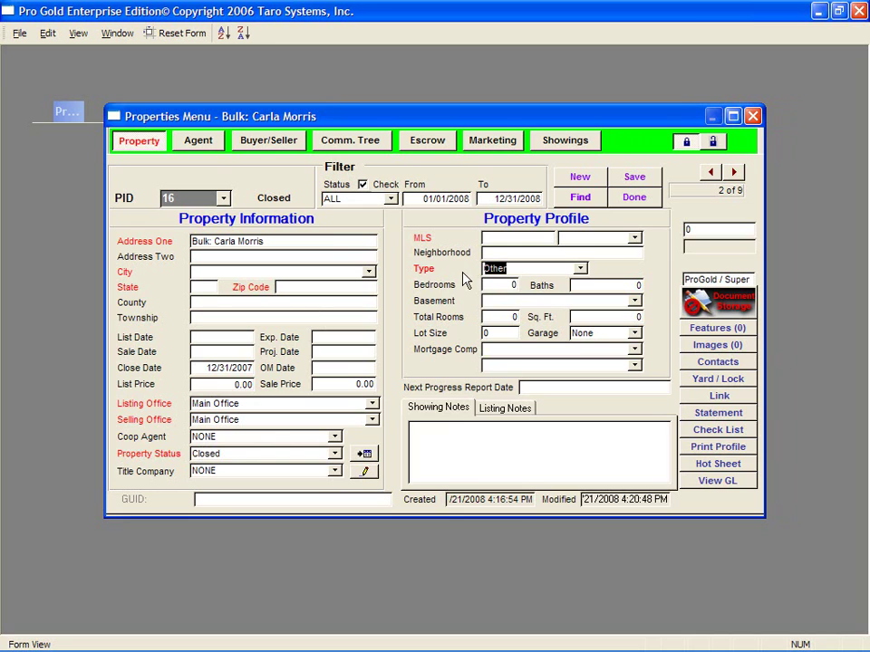
- Review the side, units, volume and PCT of the Listing row in the bulk record's agent production details
click(219, 142)
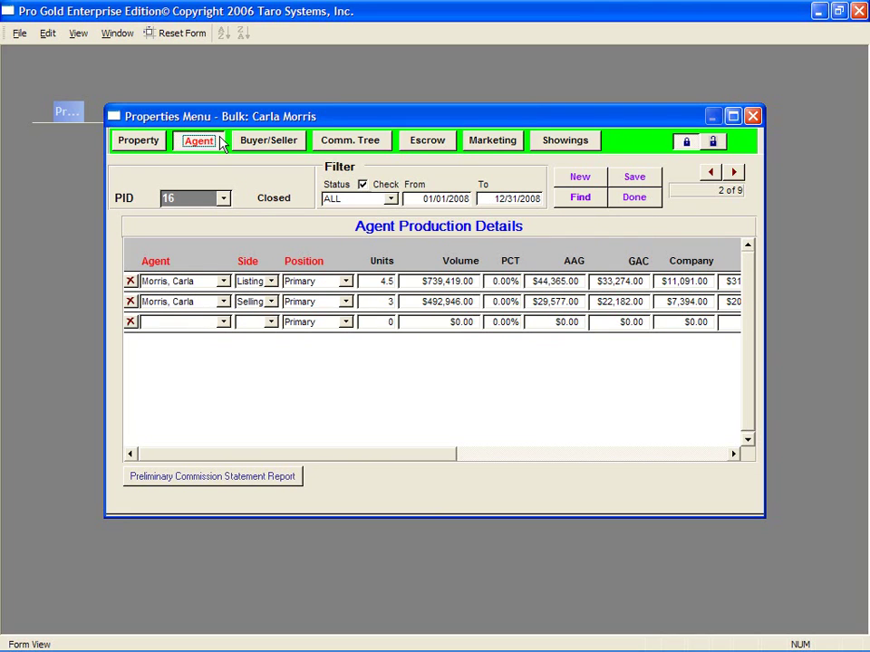
click(238, 281)
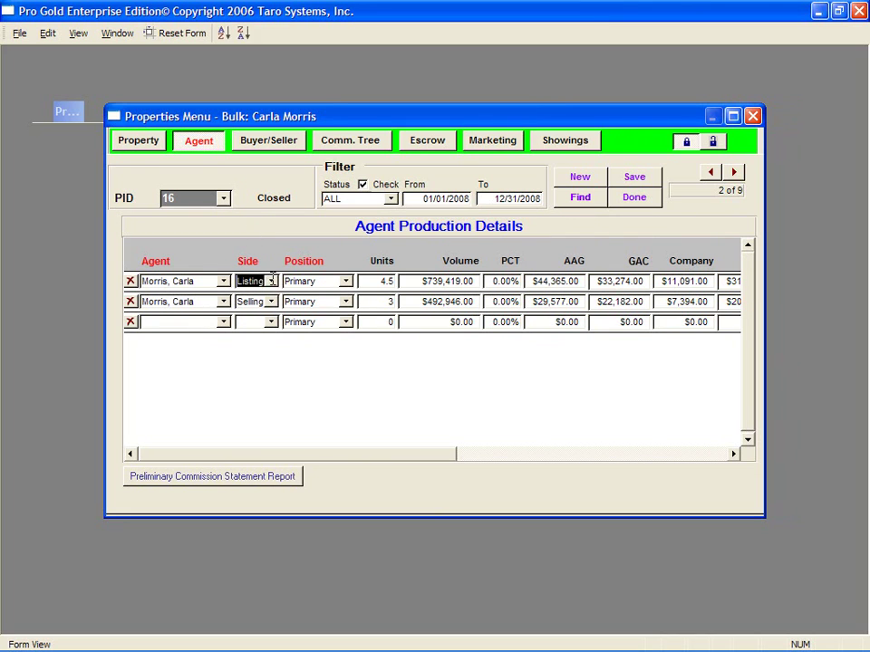
drag(380, 281, 474, 282)
click(419, 281)
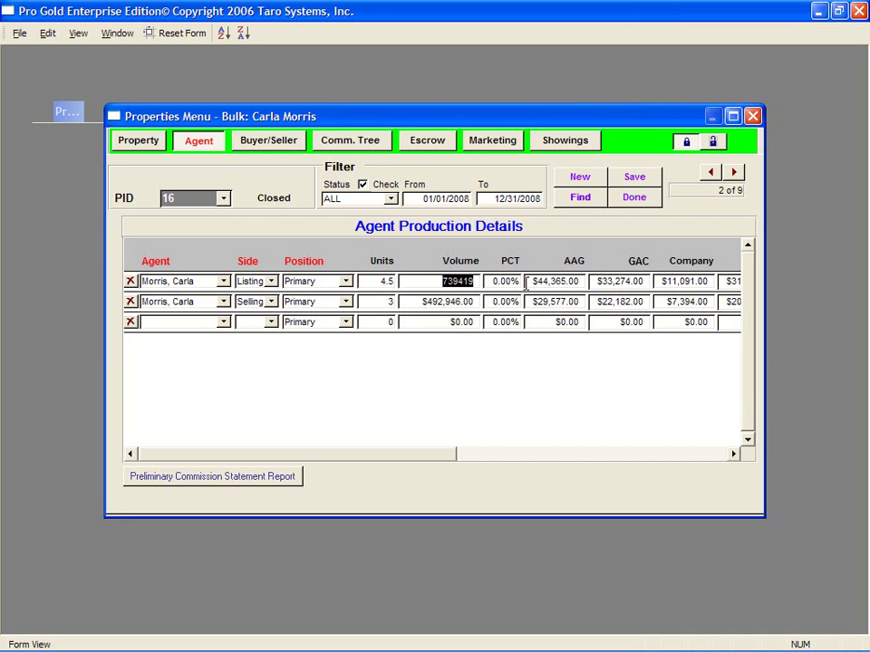
click(518, 280)
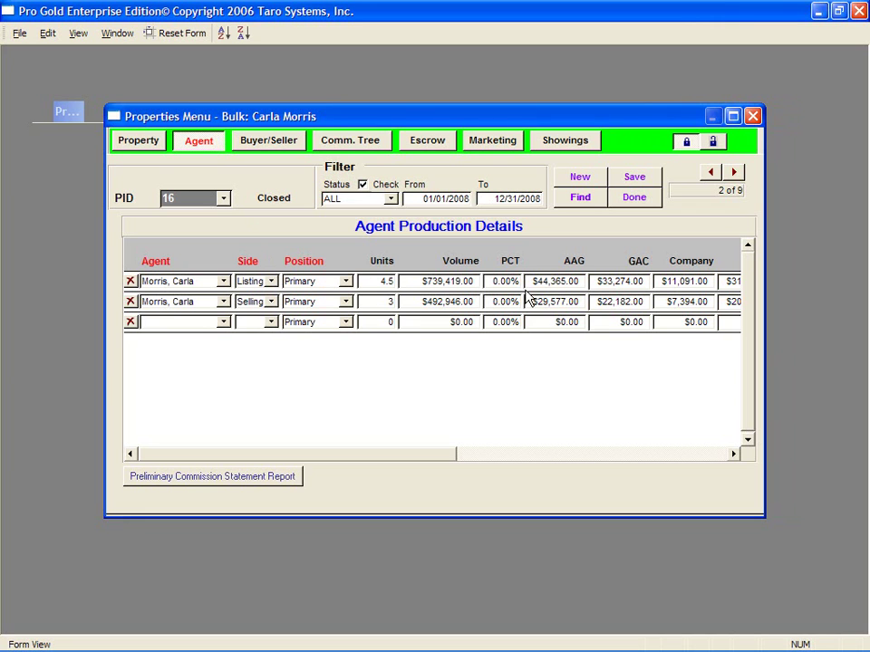
- Review the Listing row's AAG, GAC, Company, Net, 1099 and deduction amounts in the bulk record's agent production details
drag(441, 458, 582, 450)
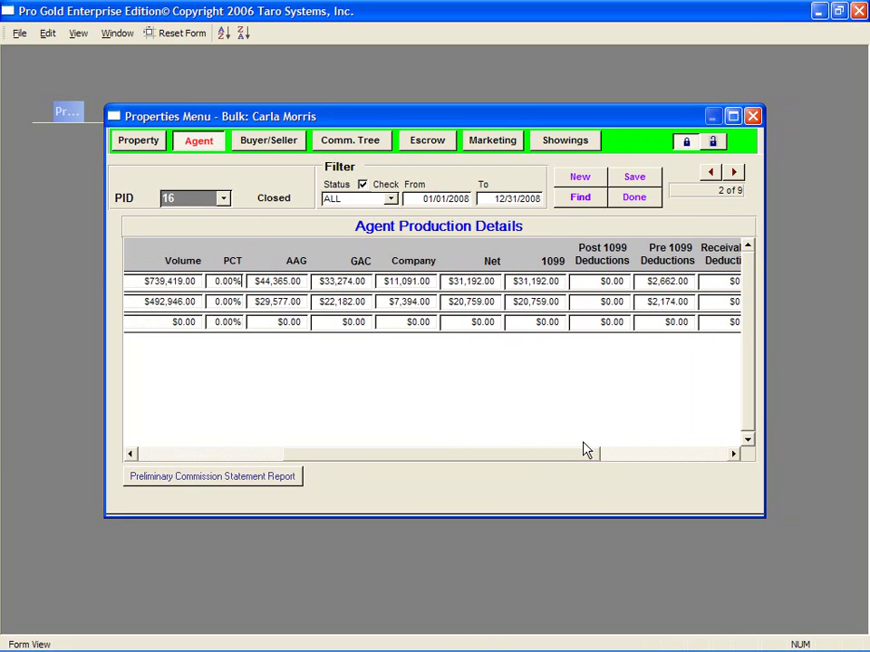
click(252, 282)
click(332, 281)
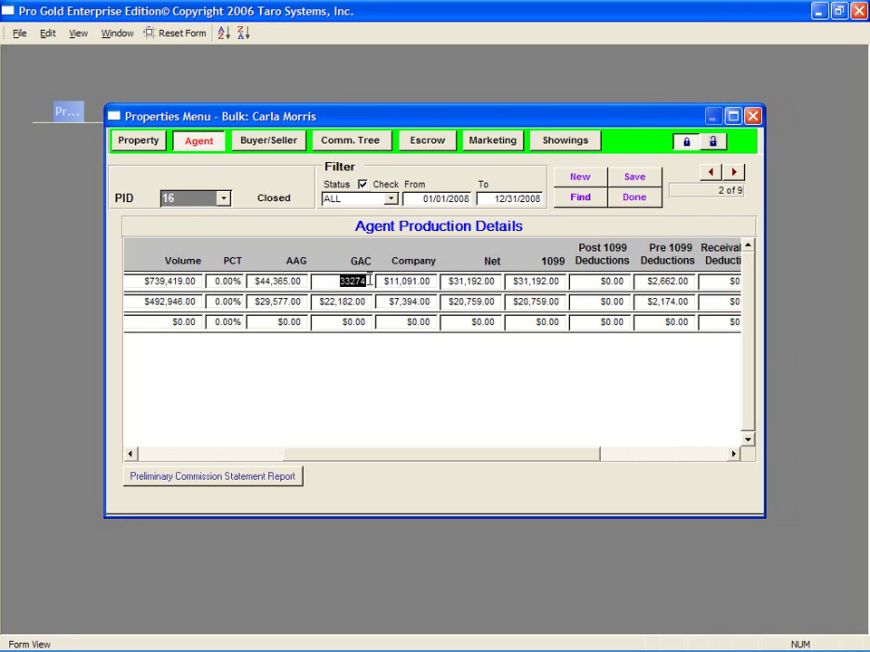
click(405, 281)
drag(405, 281, 426, 276)
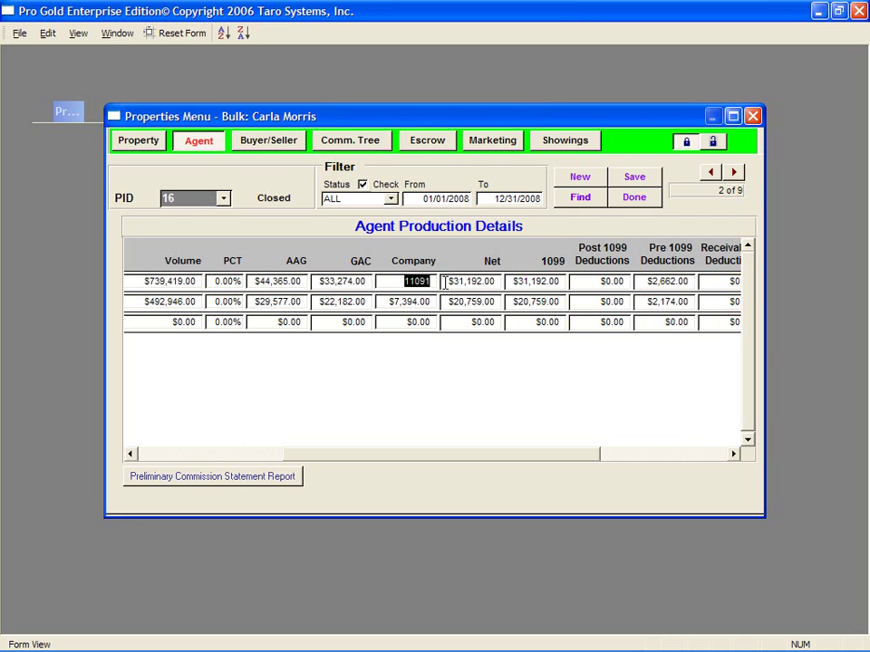
click(445, 283)
drag(447, 282, 486, 282)
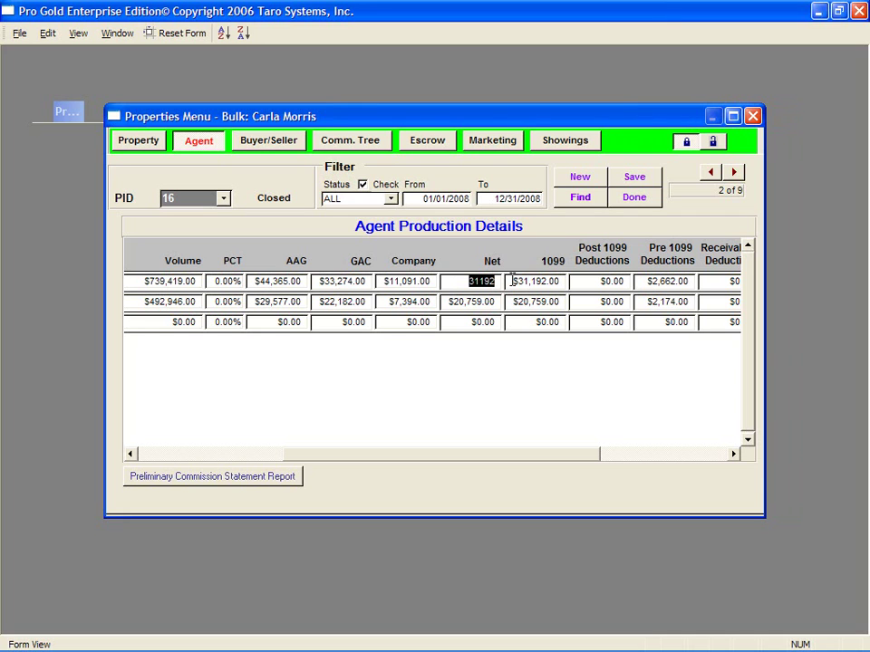
click(515, 281)
drag(520, 282, 575, 284)
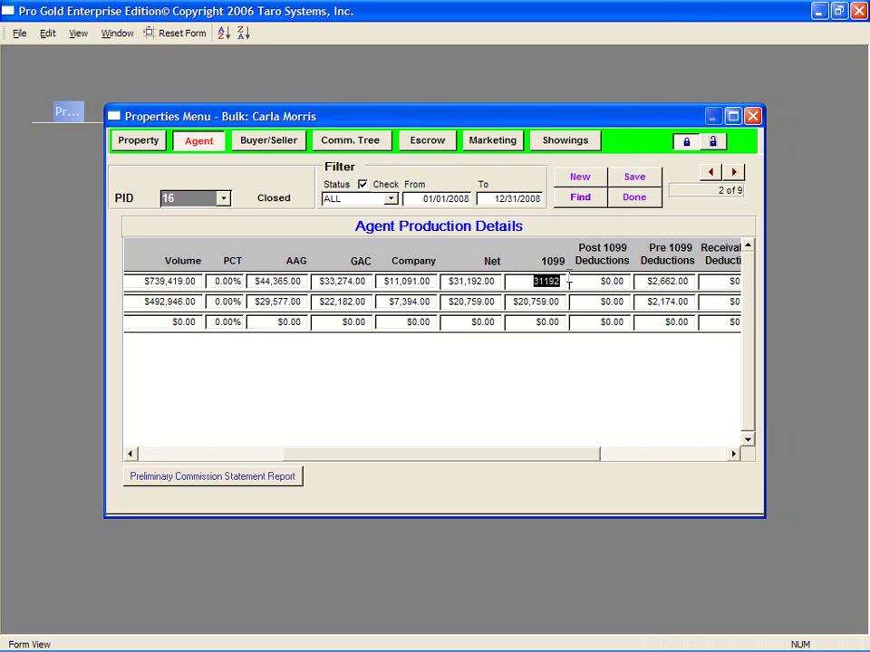
click(590, 282)
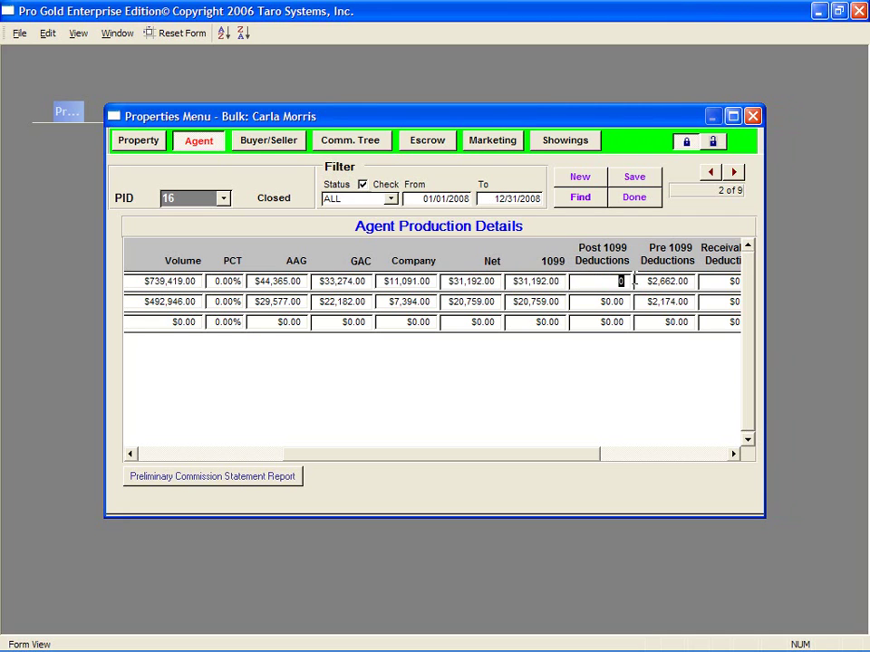
click(668, 281)
drag(669, 282, 701, 285)
click(722, 281)
- Compare the key production figures, such as volume and AAG, of the bulk record's Listing and Selling rows
drag(527, 462, 359, 470)
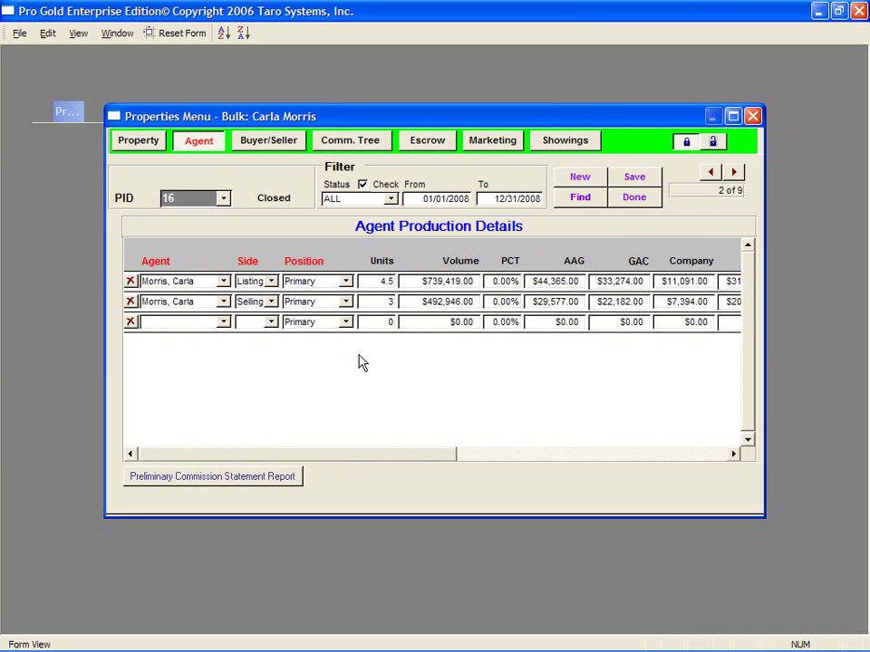
drag(372, 282, 400, 284)
click(438, 283)
drag(438, 283, 493, 283)
mouse_move(551, 281)
mouse_down()
mouse_move(563, 276)
mouse_move(556, 276)
mouse_up()
click(553, 285)
click(262, 301)
click(422, 302)
click(533, 301)
- Find and open the closed Grand Rapids property, PropertyID 17, and review its address, close date, sale price and status
click(580, 201)
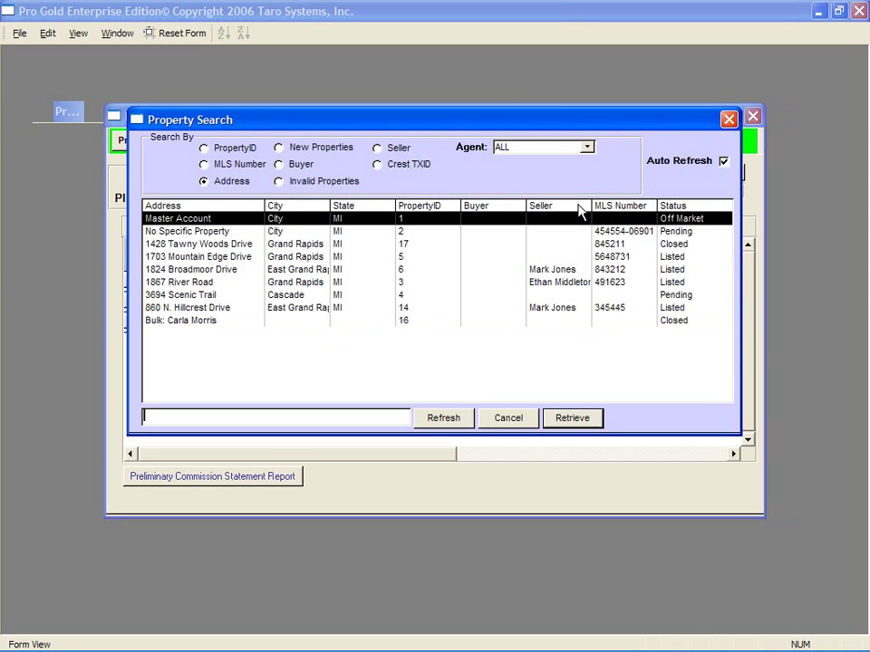
click(293, 245)
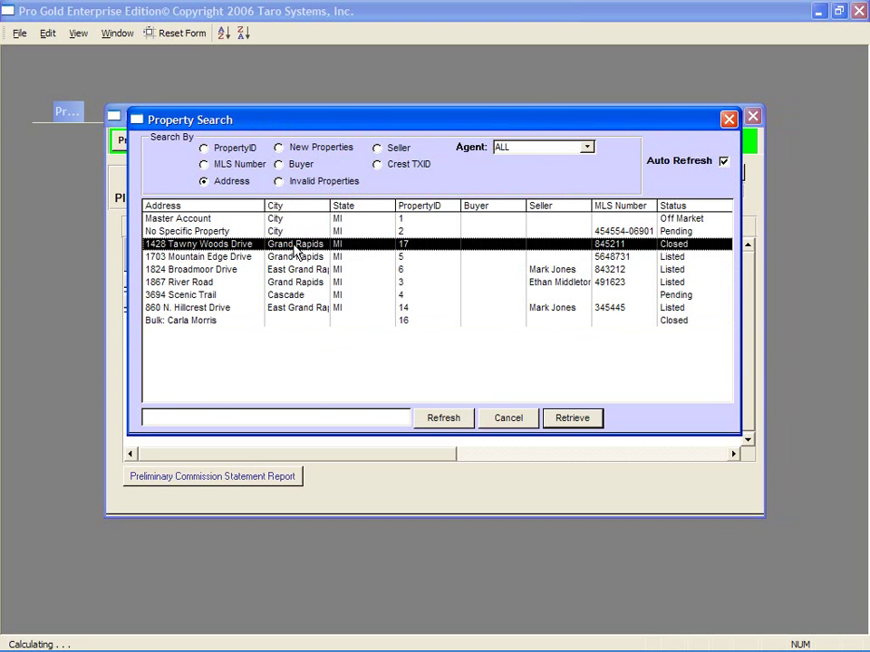
double_click(293, 245)
click(136, 142)
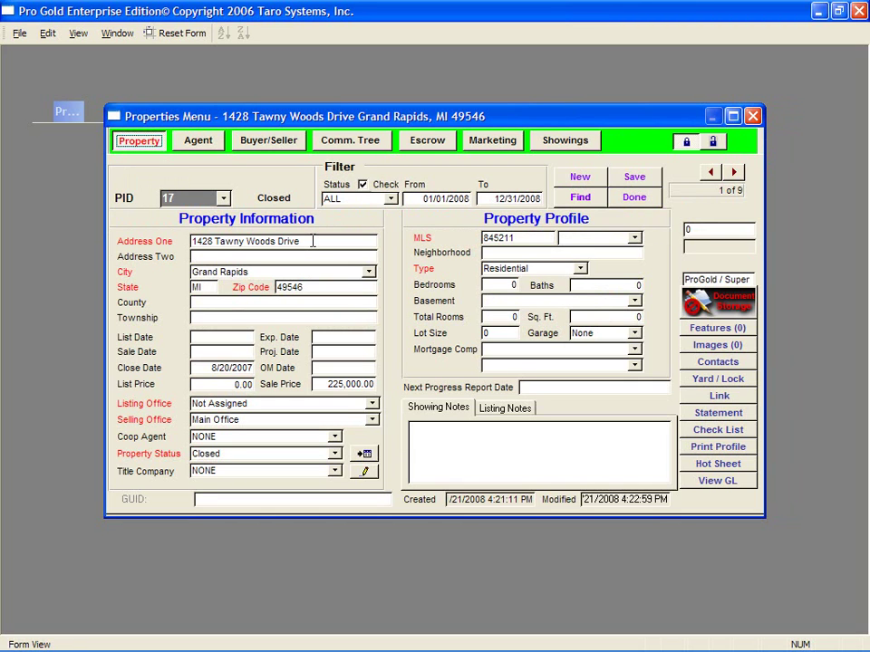
drag(313, 241, 191, 241)
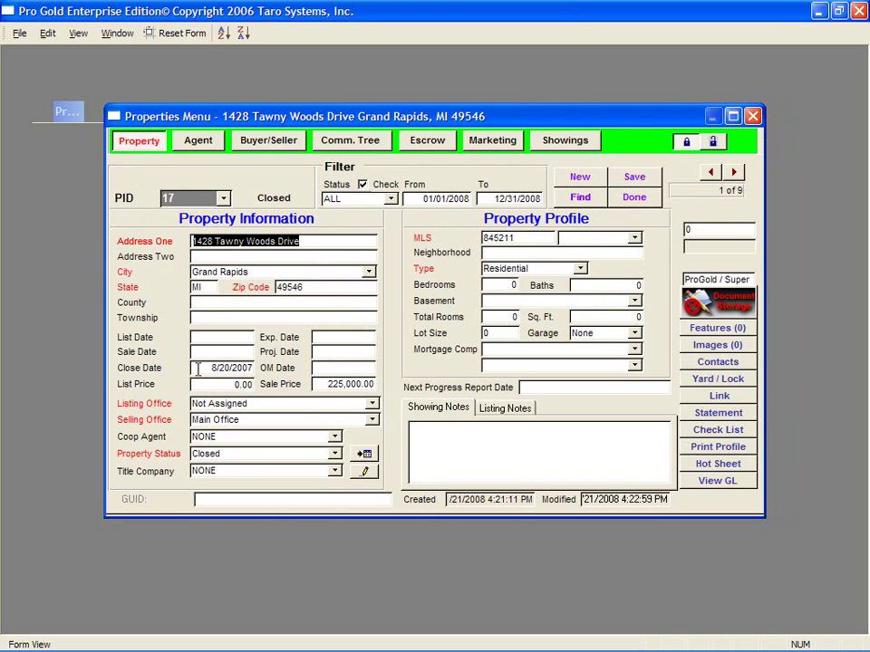
click(252, 369)
click(326, 384)
drag(315, 384, 392, 385)
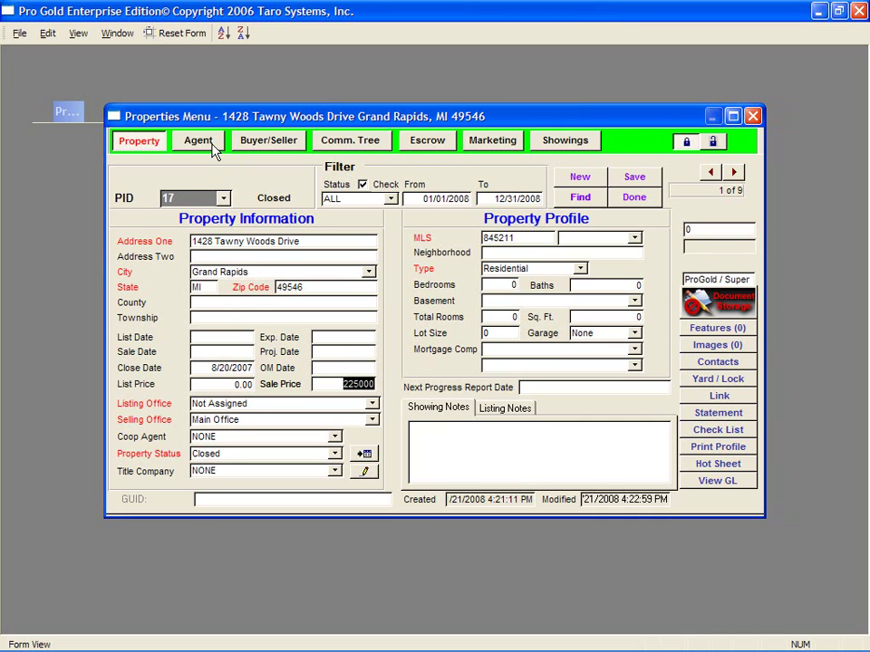
key(Tab)
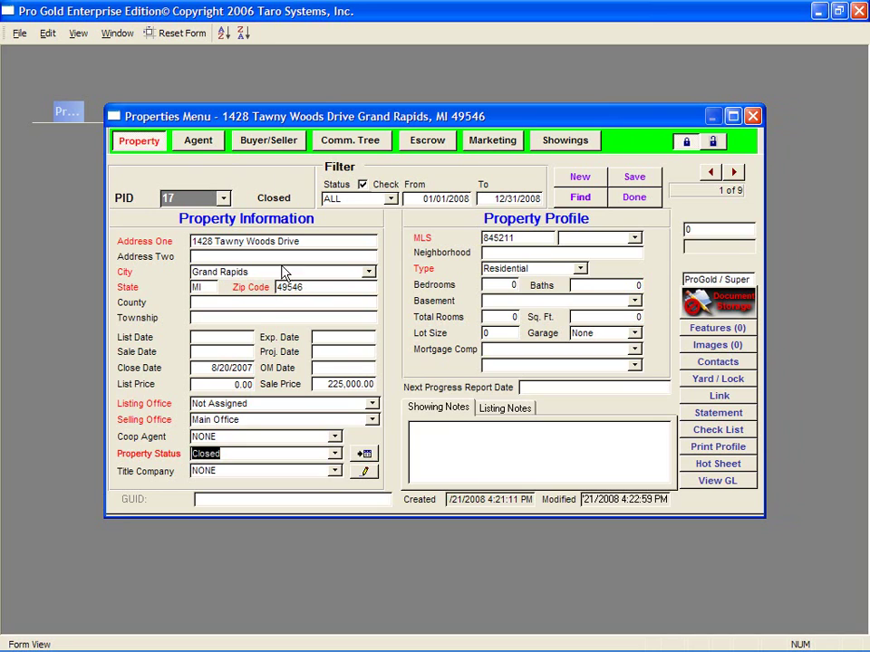
- Review the side, volume, AAG and GAC of the Selling row in property 17's agent production details, and close the property record
click(214, 145)
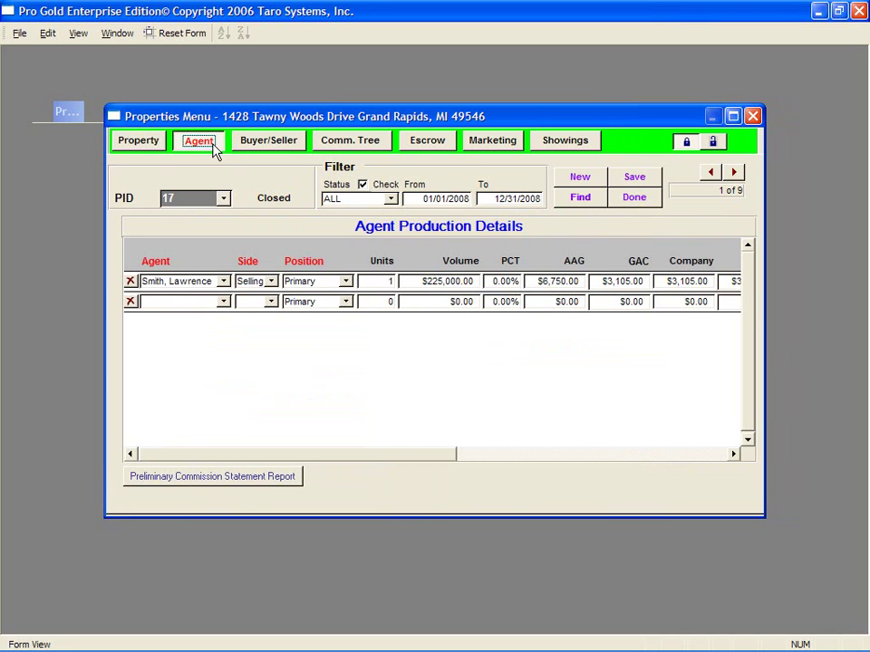
click(260, 280)
click(428, 283)
double_click(453, 282)
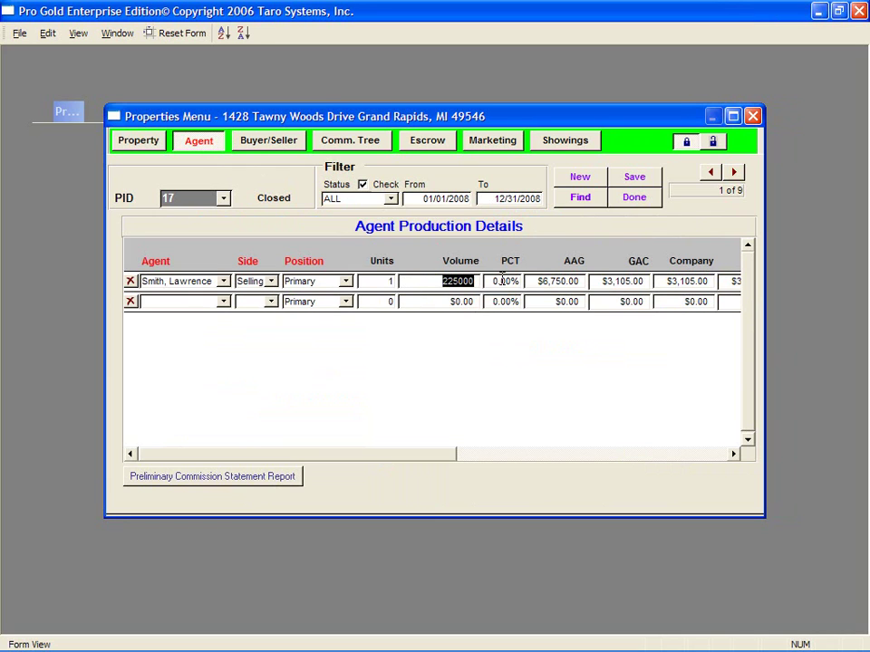
double_click(533, 283)
click(623, 282)
double_click(625, 281)
click(611, 282)
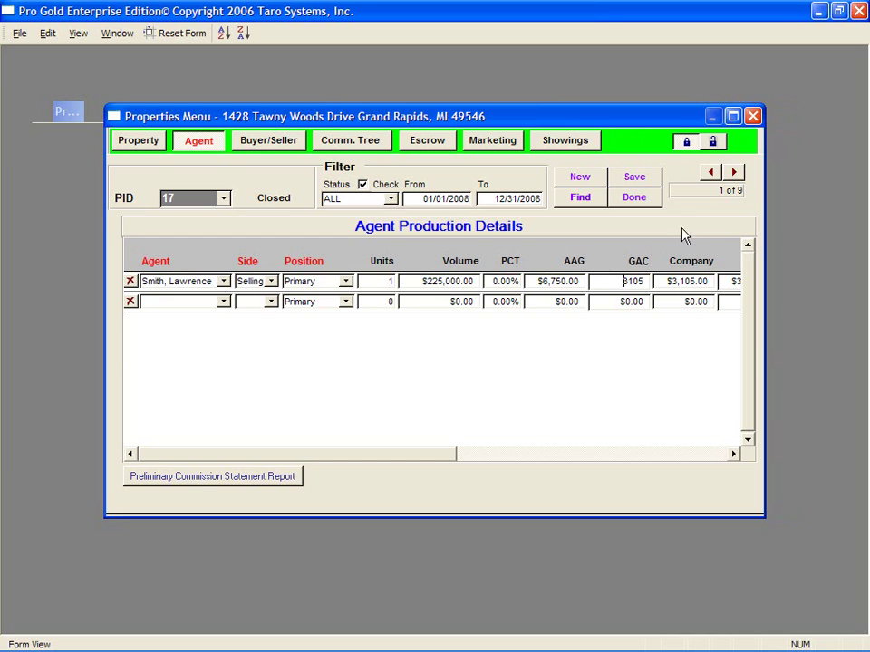
click(621, 199)
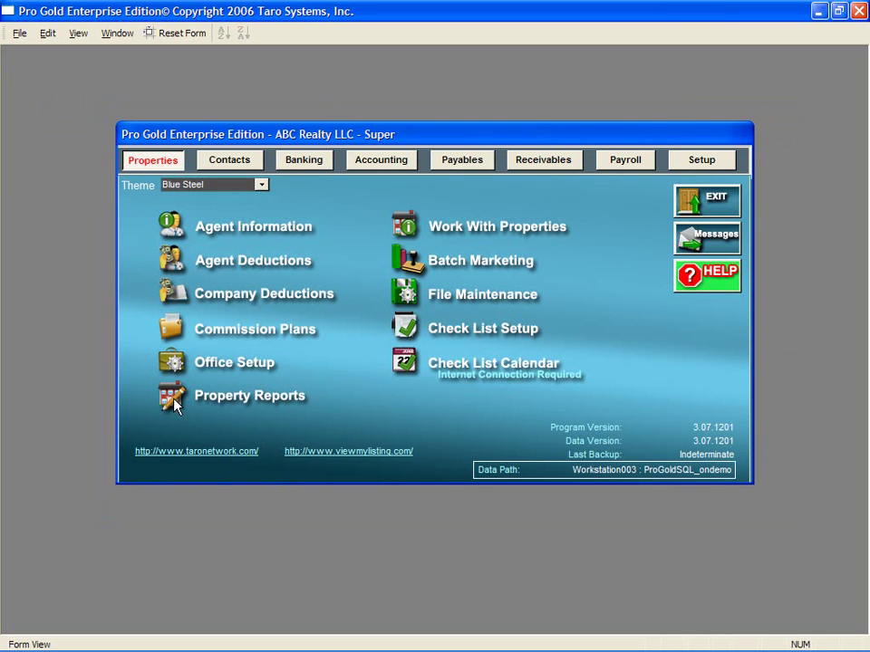
- Preview the Closed Business Report Detail (format 1) property report for Last Year and review each agent's volume, gross, 1099 and company figures
click(175, 399)
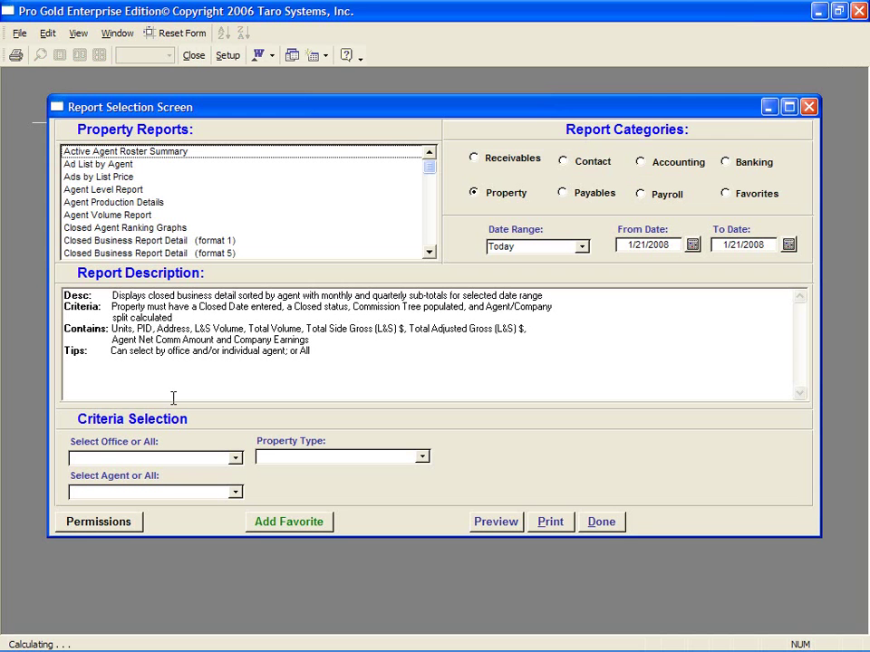
click(218, 242)
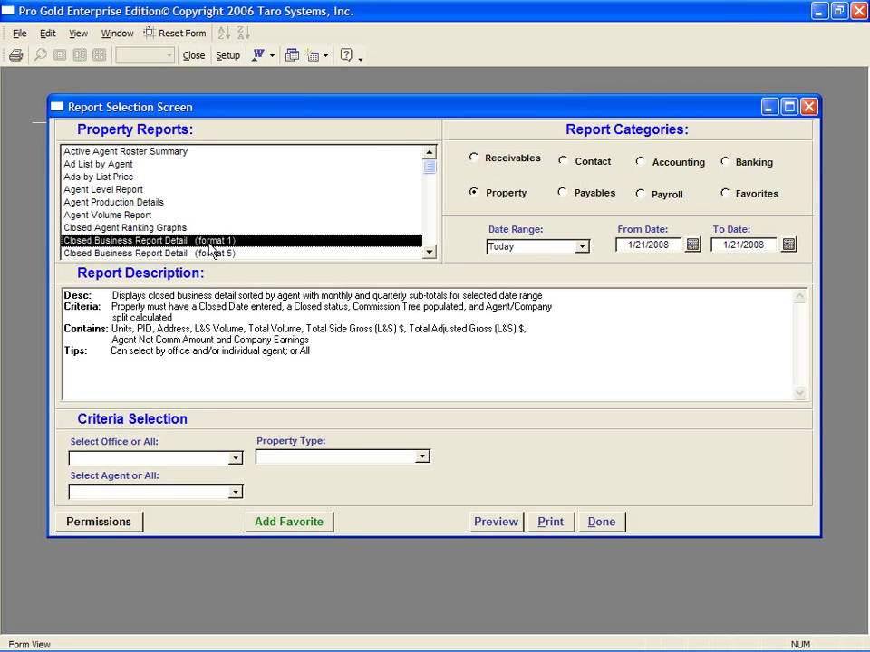
click(581, 246)
click(574, 300)
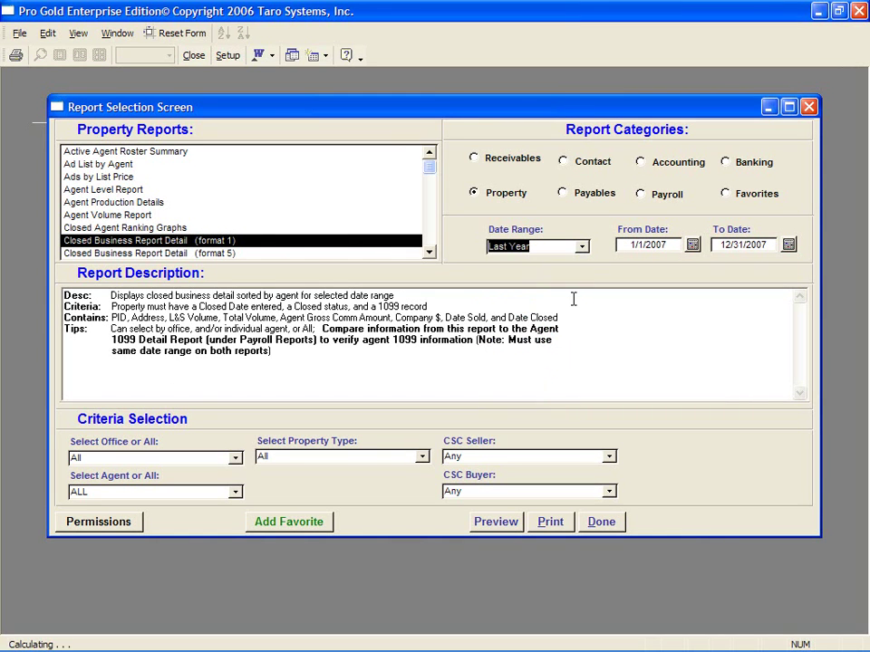
click(498, 522)
click(706, 106)
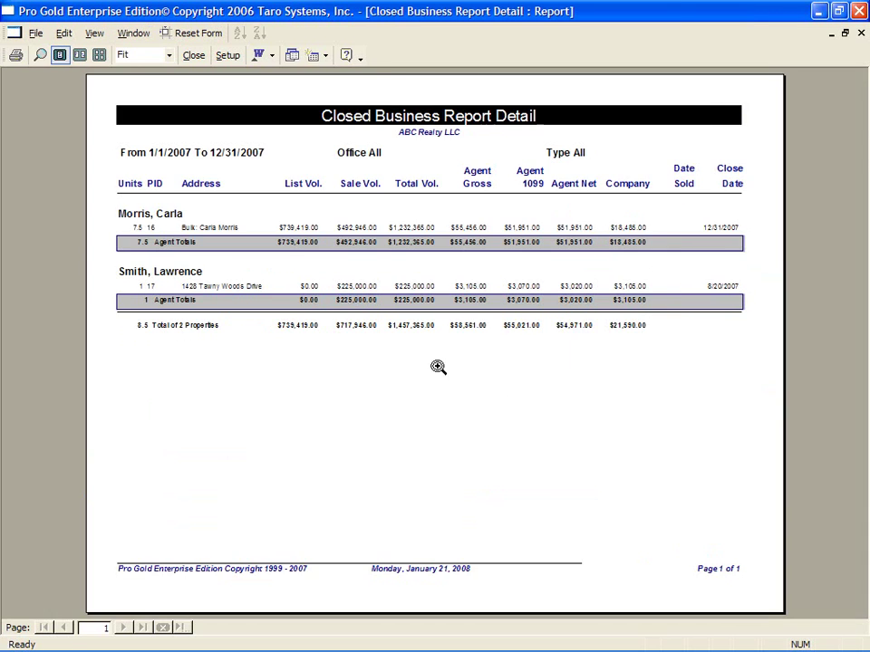
click(412, 355)
scroll(412, 355, up, 2)
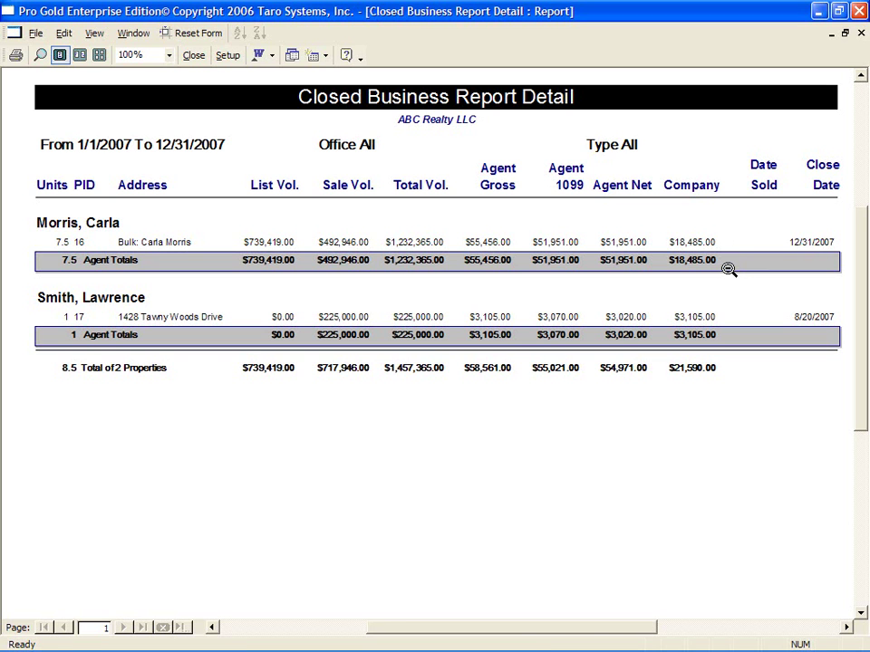
key(Escape)
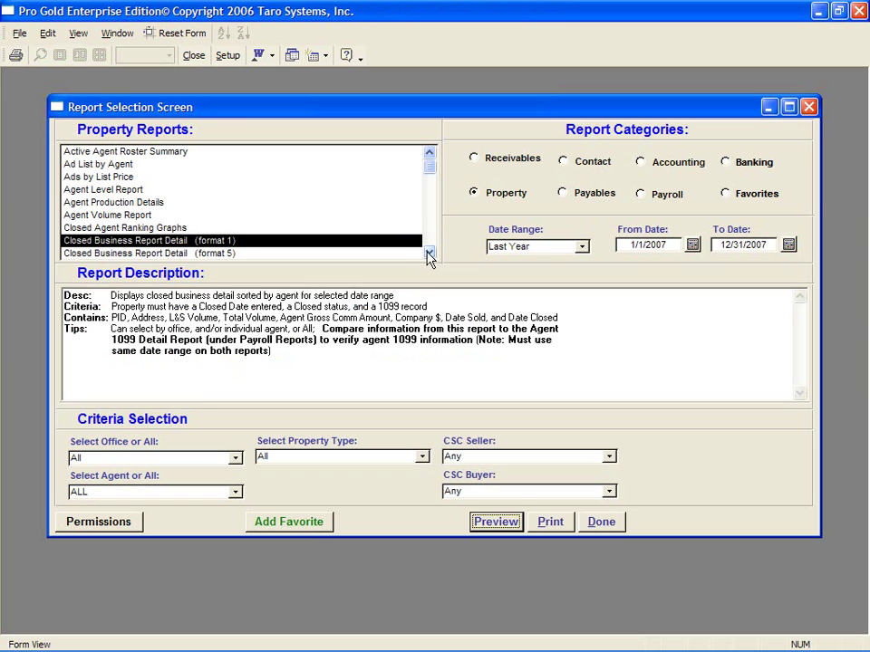
- Preview the Closed Business Report Detail GCI for Last Year to review the agents' adjusted gross, and look up the Agent Level Report's description
click(430, 254)
click(430, 254)
click(413, 253)
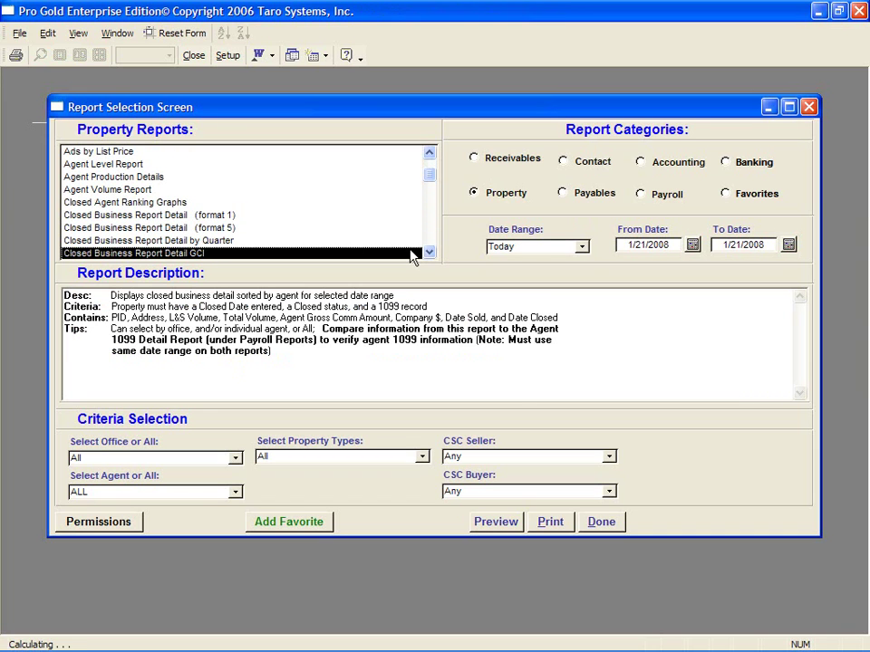
click(581, 247)
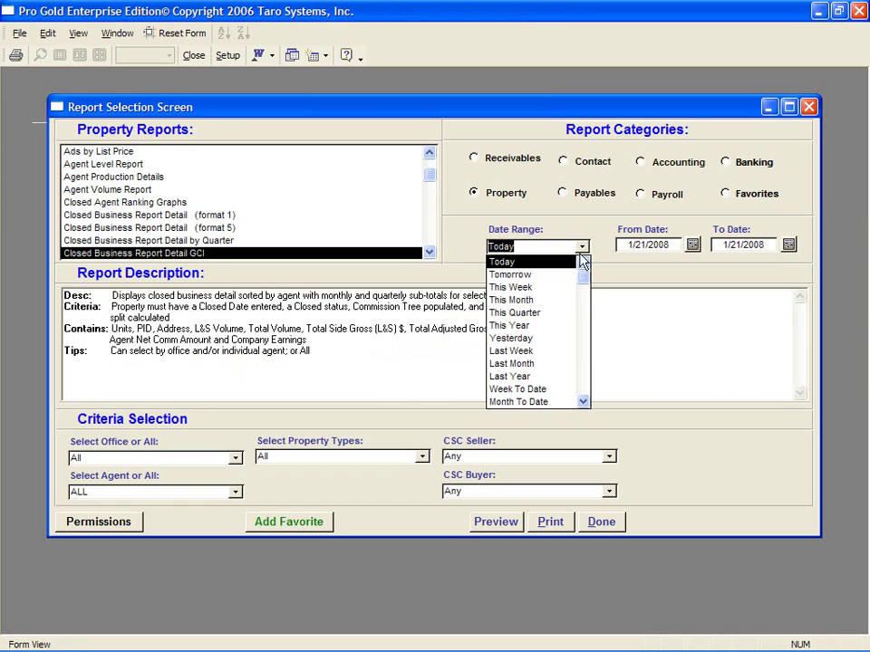
click(557, 376)
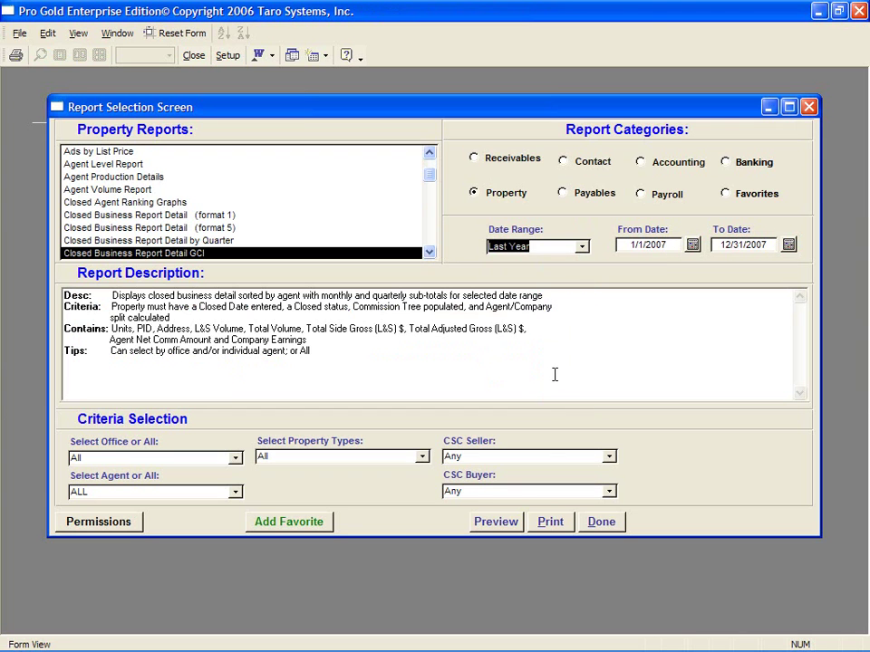
click(490, 521)
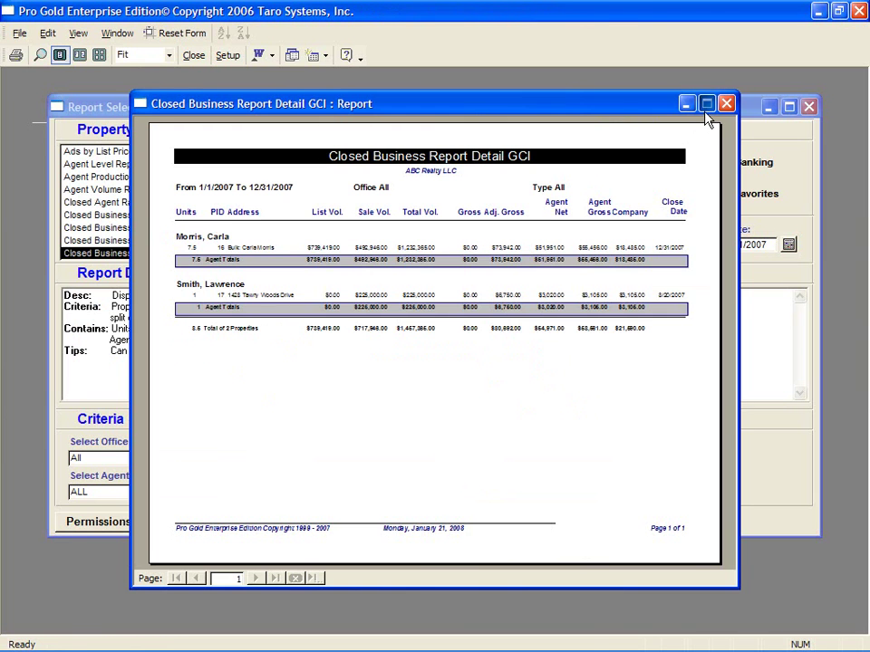
click(703, 101)
click(520, 339)
scroll(475, 476, up, 2)
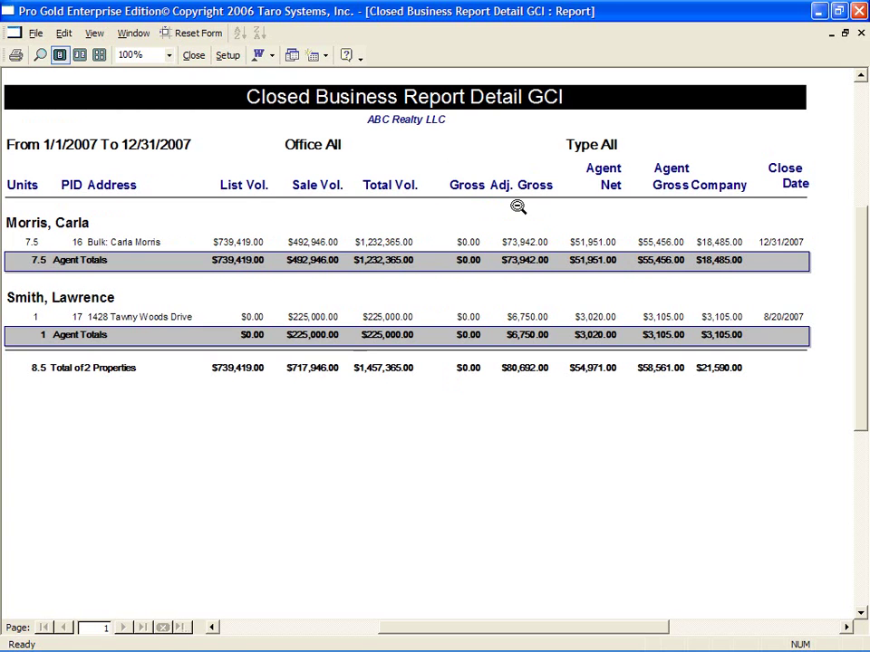
key(Escape)
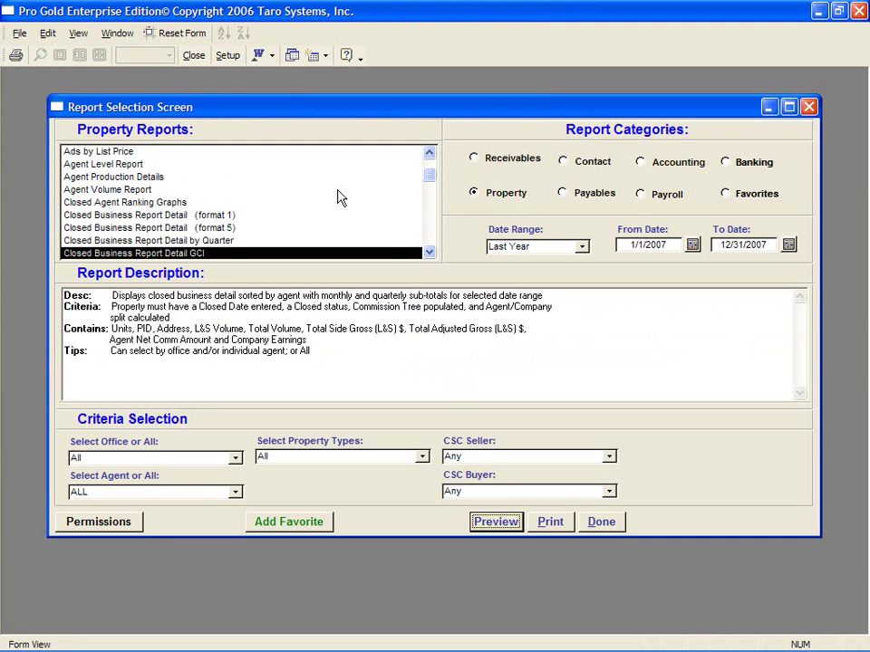
click(134, 166)
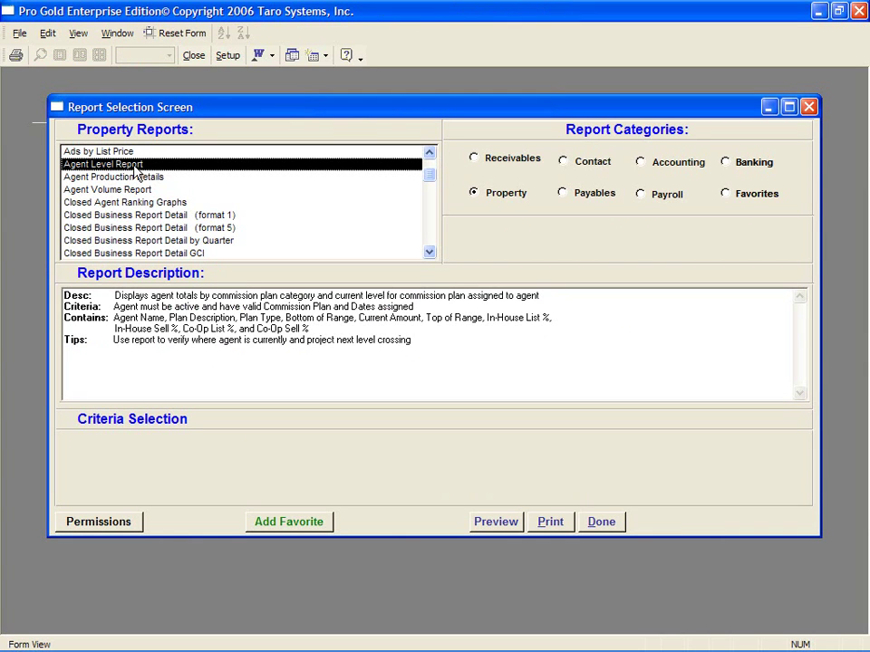
- Preview the payroll Agent 1099 Report Detail for Last Year, review its commission, deduction and 1099 amounts, and close the report selection
click(641, 195)
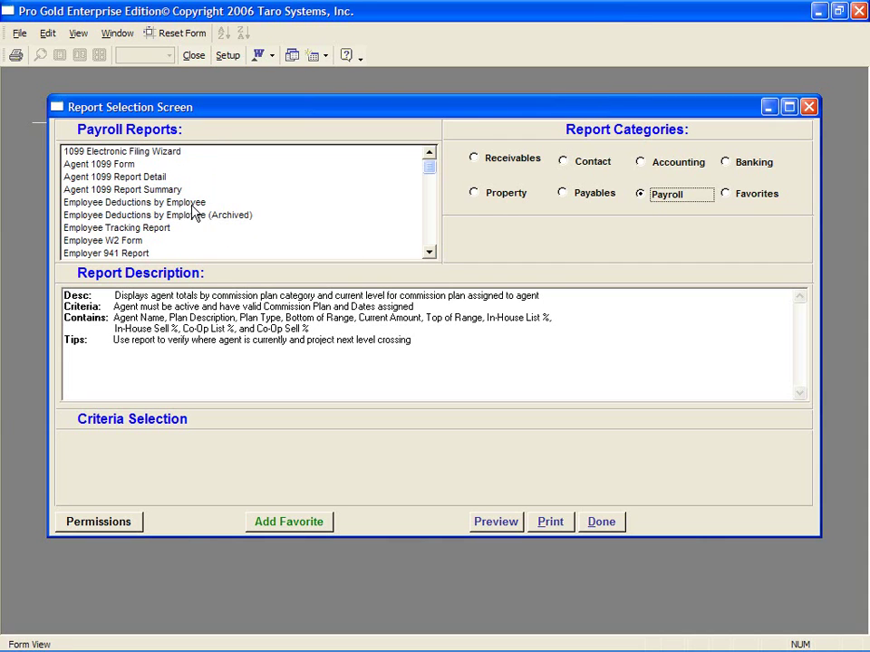
click(143, 179)
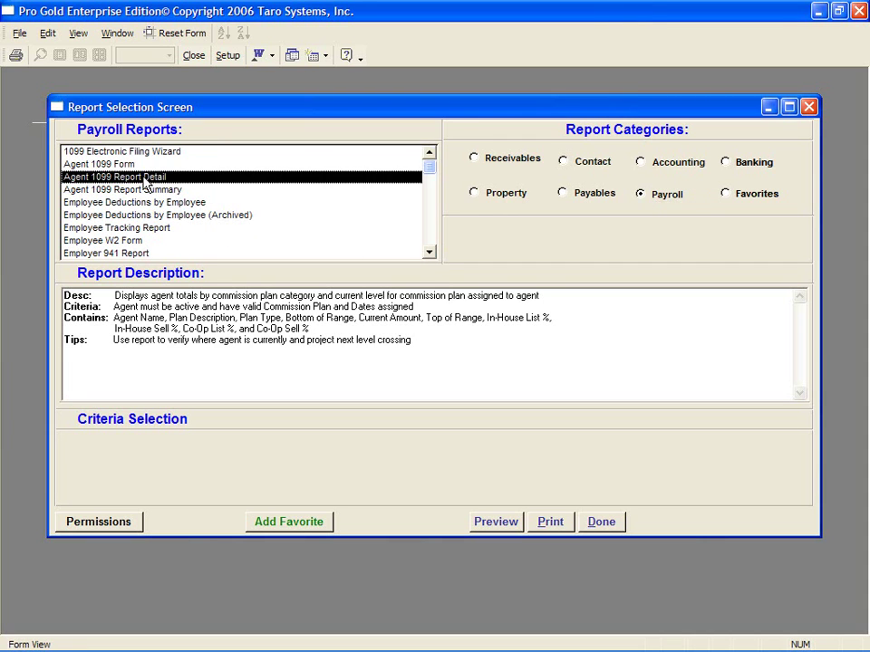
click(582, 247)
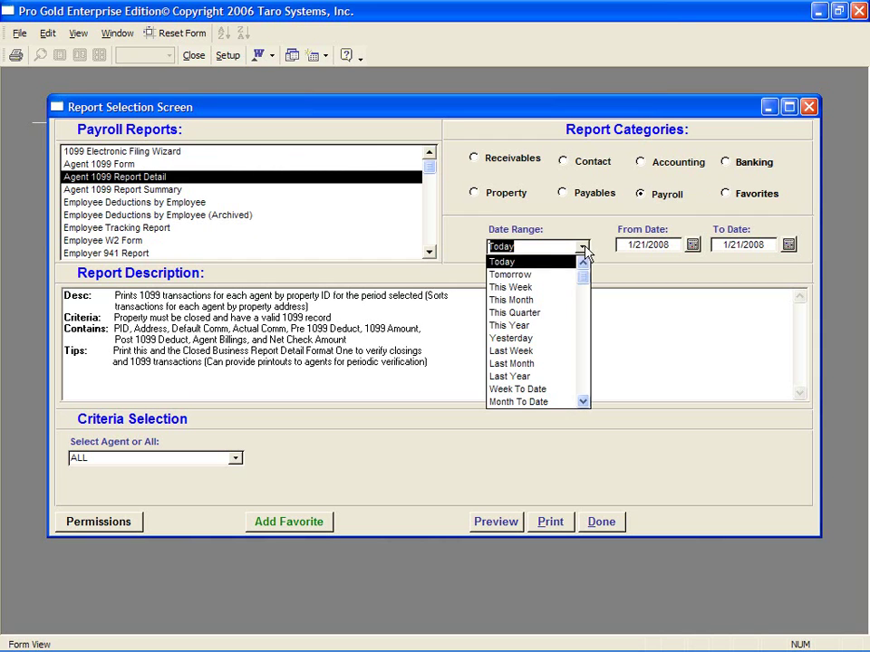
click(556, 377)
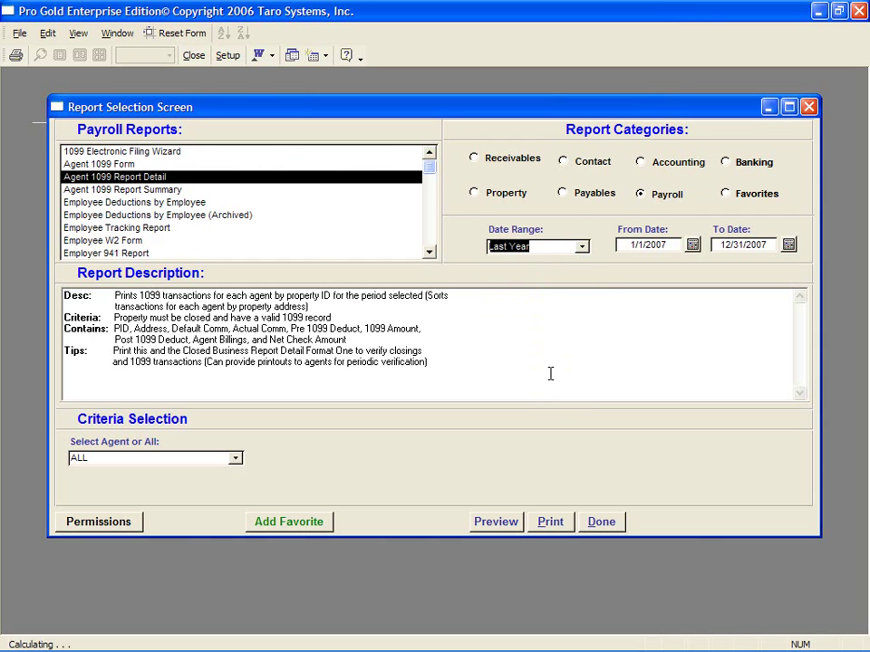
click(497, 522)
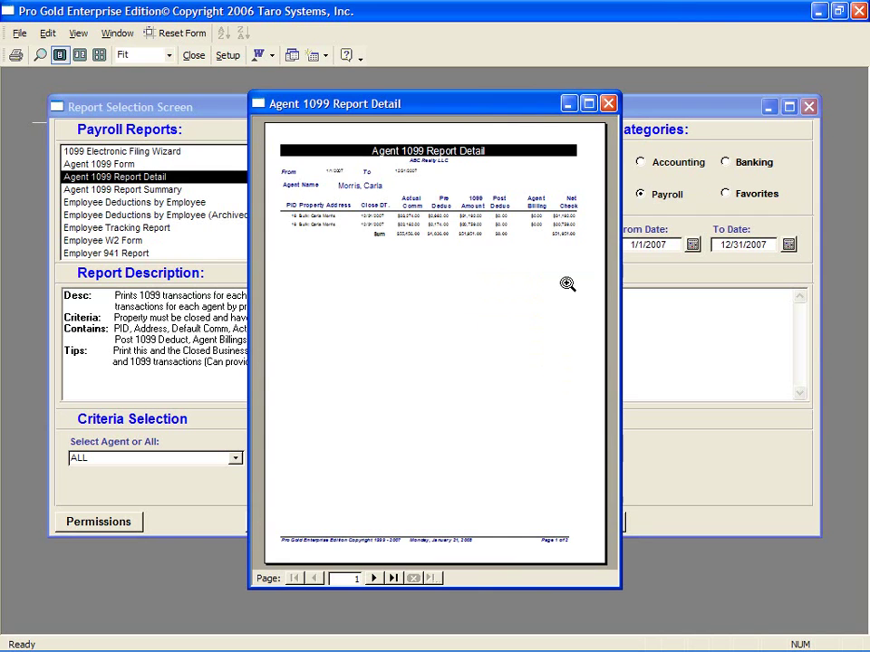
click(588, 103)
click(471, 305)
scroll(470, 306, up, 3)
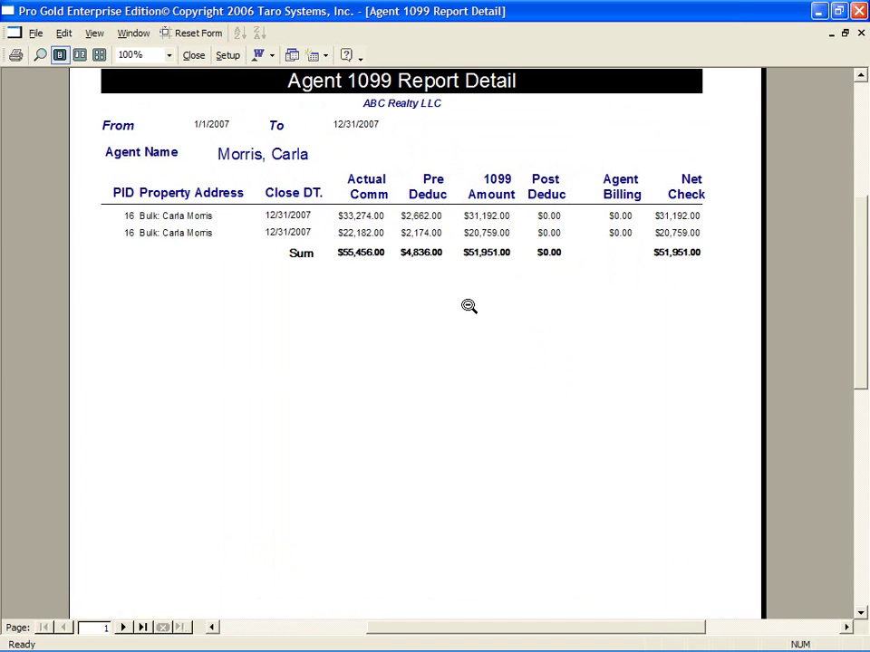
scroll(453, 295, up, 1)
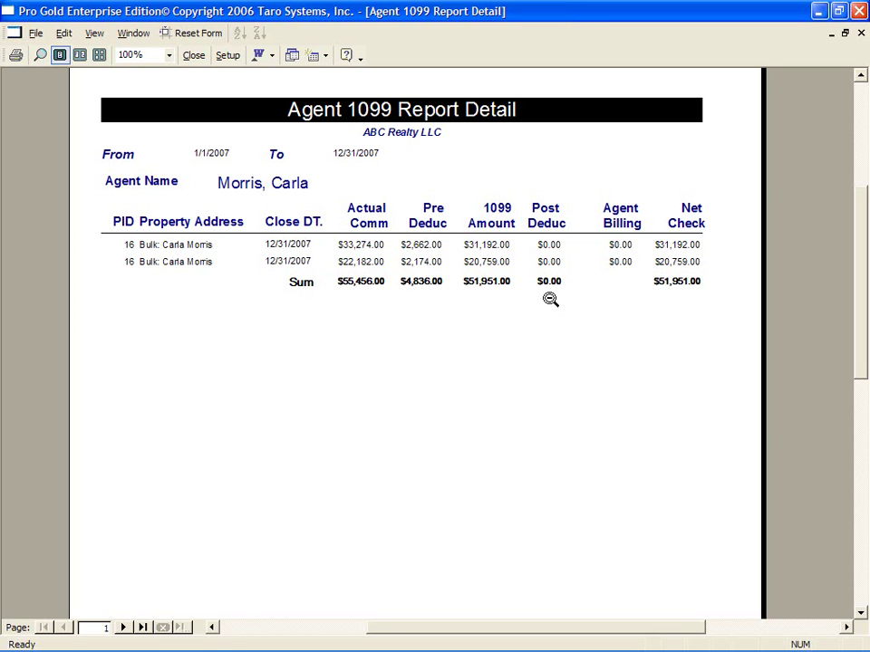
key(Escape)
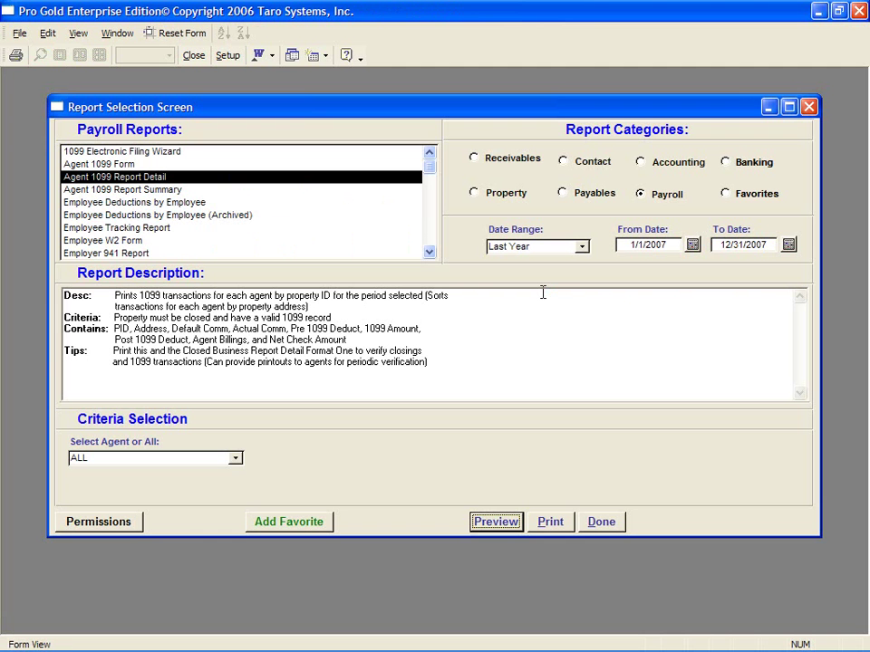
click(604, 526)
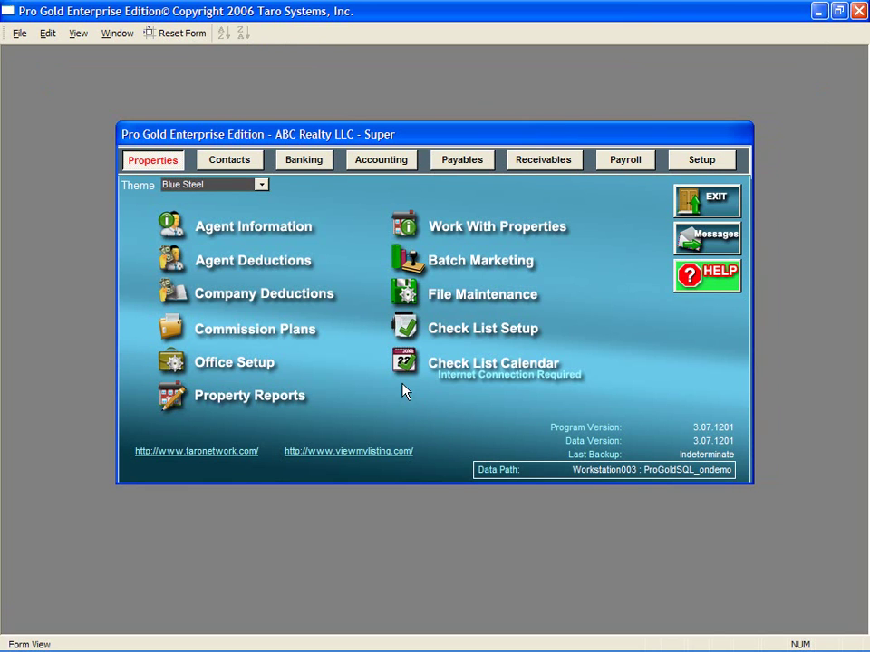